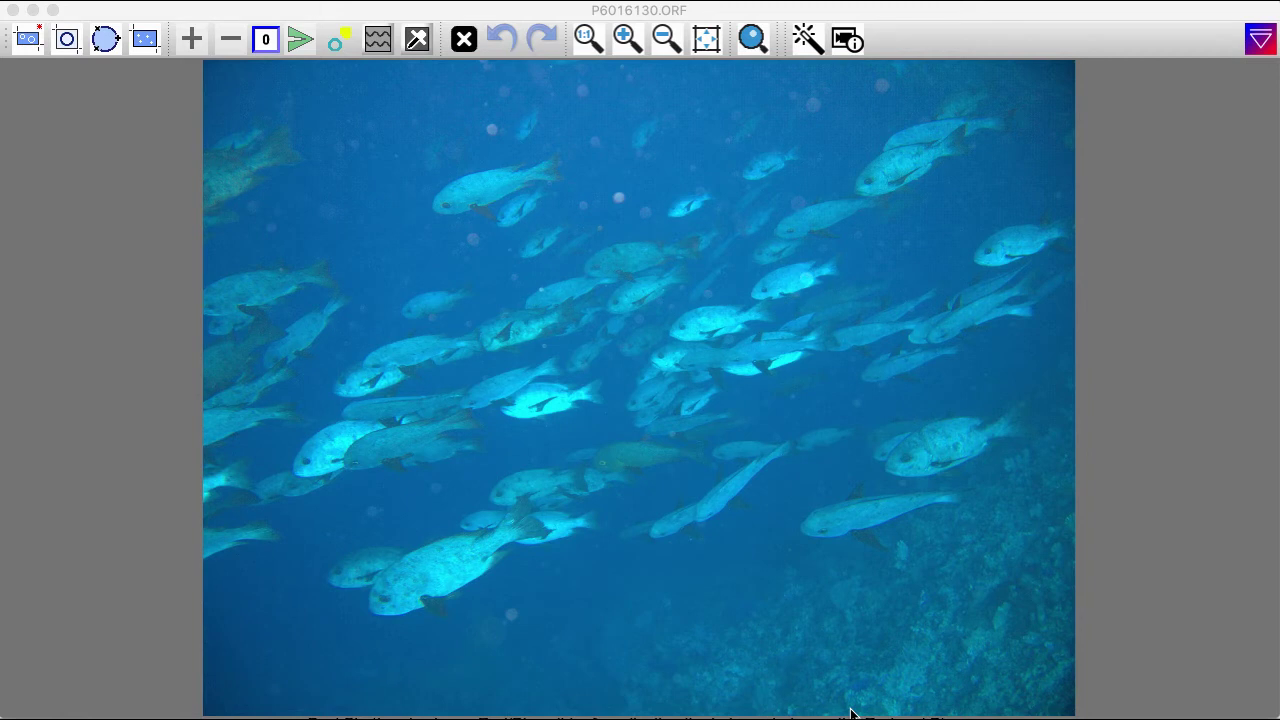
Step: Open the global adjustments and set Temp to 7090 and Red/Blue to 17, trying Tint at 126 before resetting it to its default
{"action": "left_click", "coordinate": [1258, 45]}
{"action": "left_click", "coordinate": [1258, 45]}
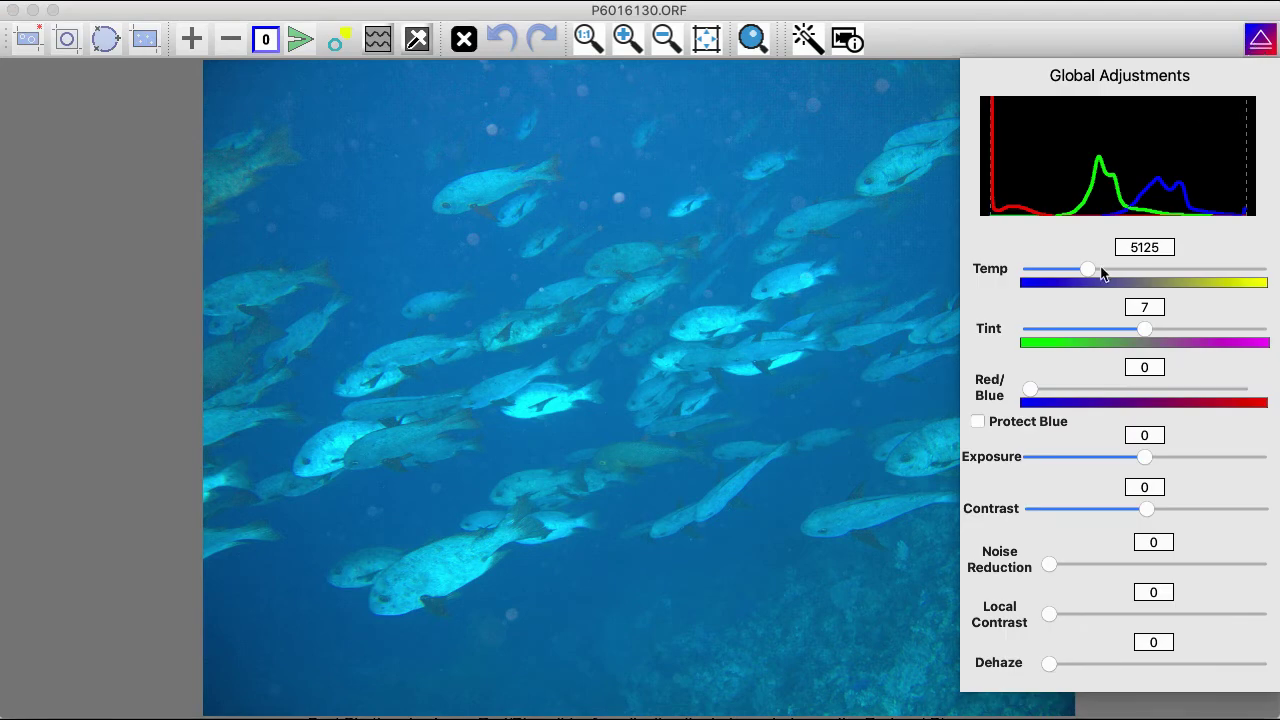
{"action": "left_click_drag", "start_coordinate": [1089, 272], "coordinate": [1113, 276]}
{"action": "left_click_drag", "start_coordinate": [1144, 334], "coordinate": [1235, 339]}
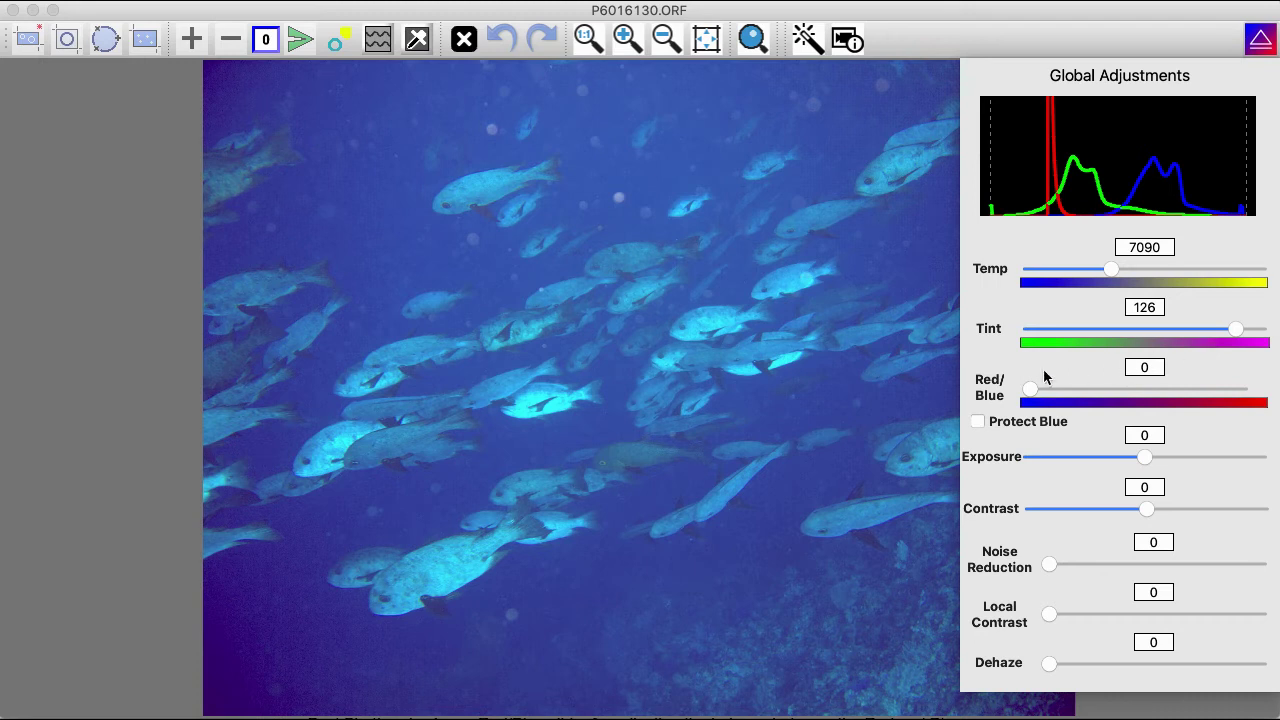
{"action": "double_click", "coordinate": [990, 330]}
{"action": "left_click_drag", "start_coordinate": [1031, 390], "coordinate": [1070, 394]}
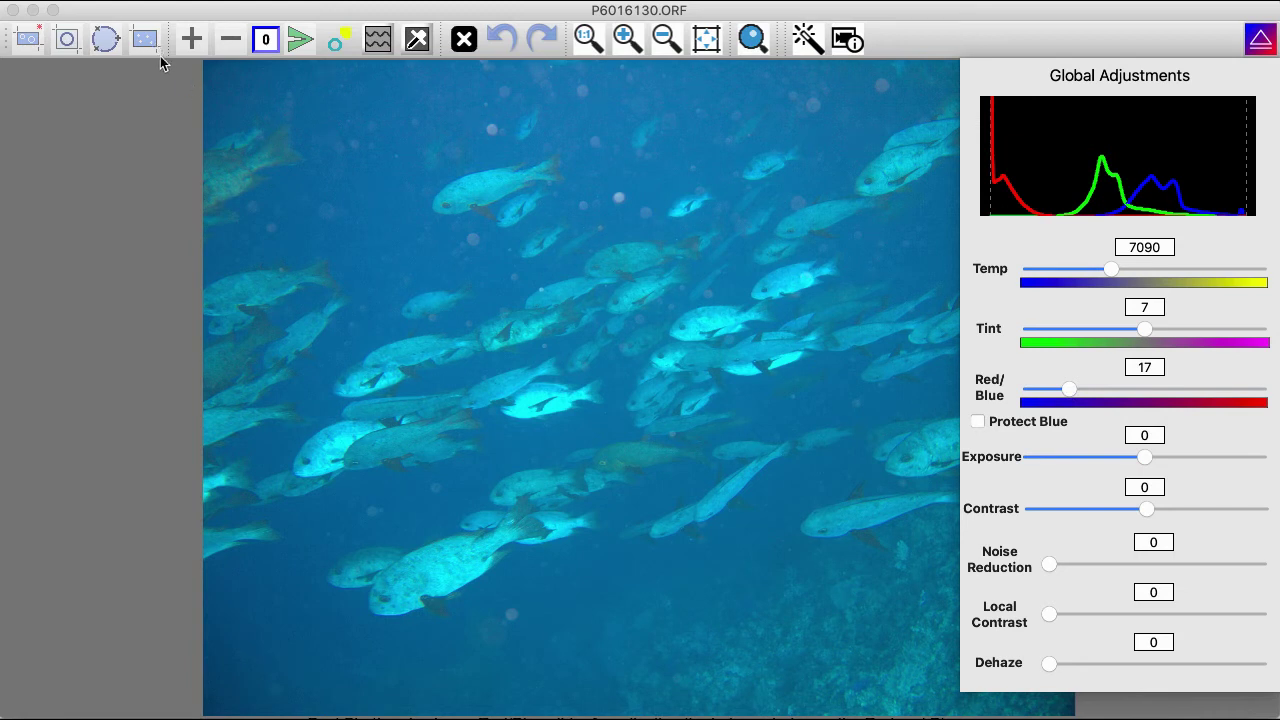
Step: Examine the fish school photo at several magnifications, including actual size, with the global adjustments shown and hidden, and fit it back in the window
{"action": "scroll", "coordinate": [644, 280], "scroll_direction": "up", "scroll_amount": 3}
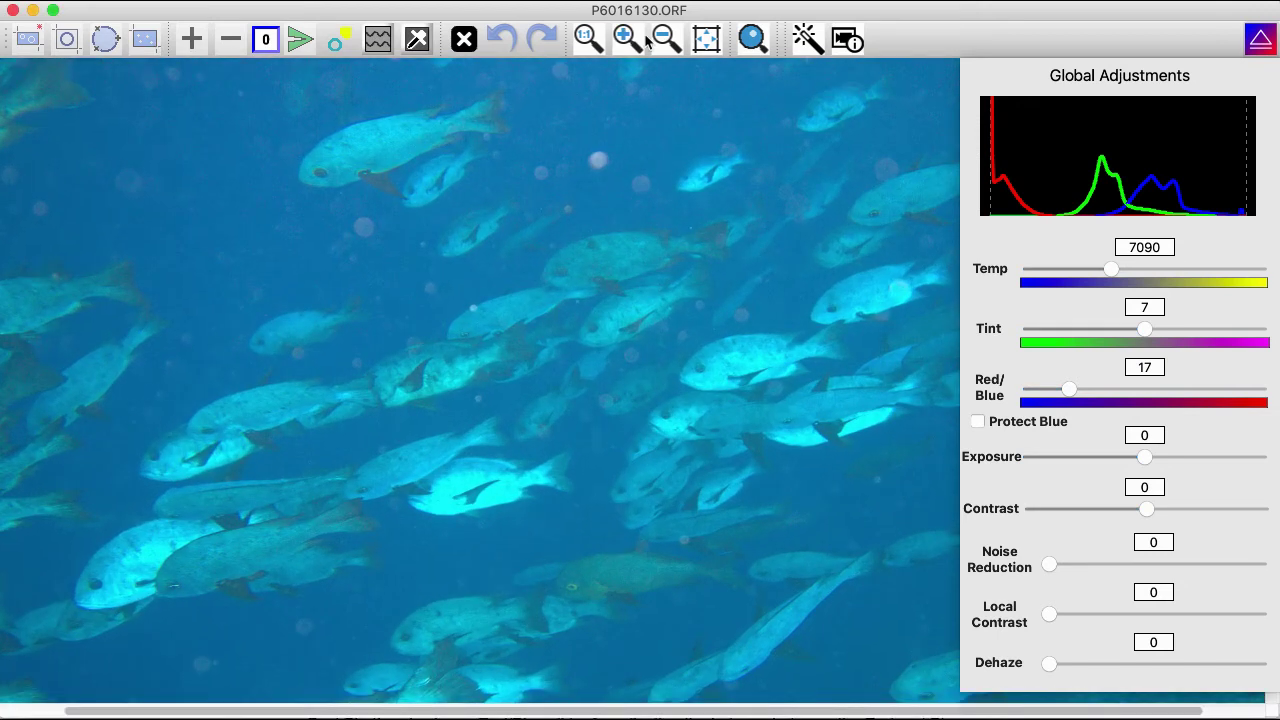
{"action": "left_click", "coordinate": [588, 40]}
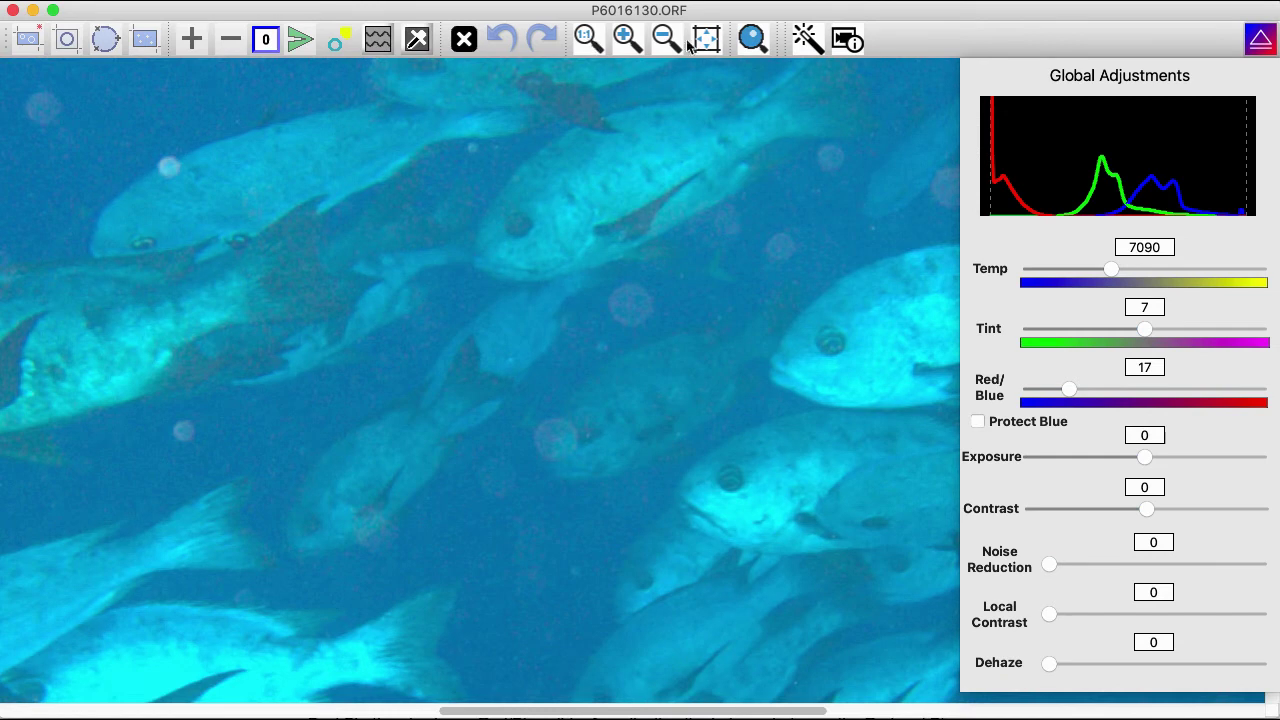
{"action": "left_click", "coordinate": [708, 40]}
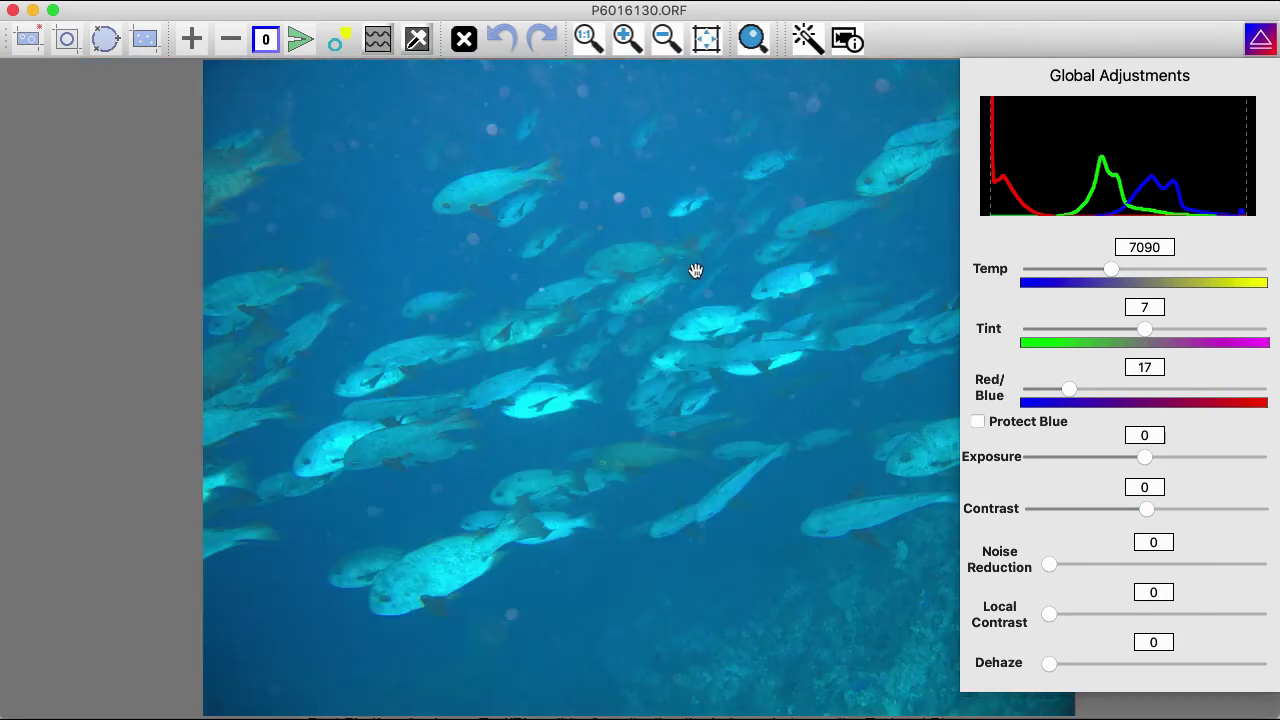
{"action": "scroll", "coordinate": [694, 271], "scroll_direction": "up", "scroll_amount": 2}
{"action": "left_click_drag", "start_coordinate": [472, 291], "coordinate": [780, 260]}
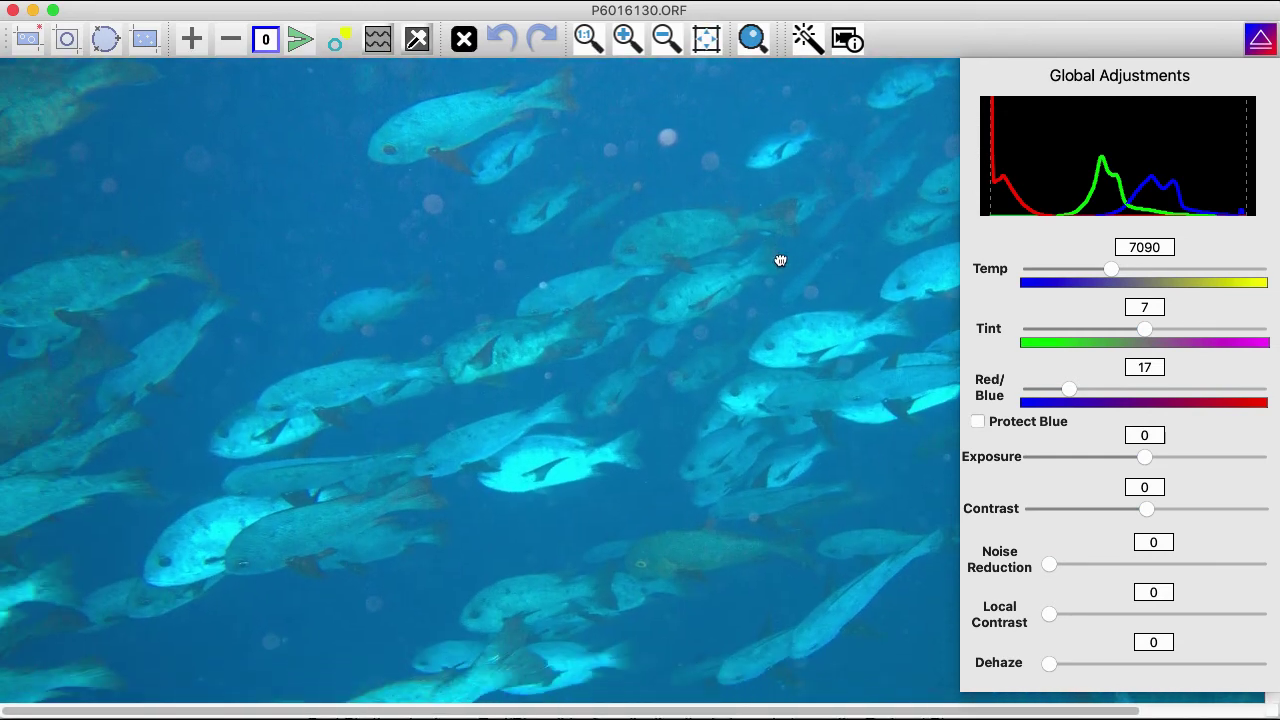
{"action": "left_click", "coordinate": [1260, 39]}
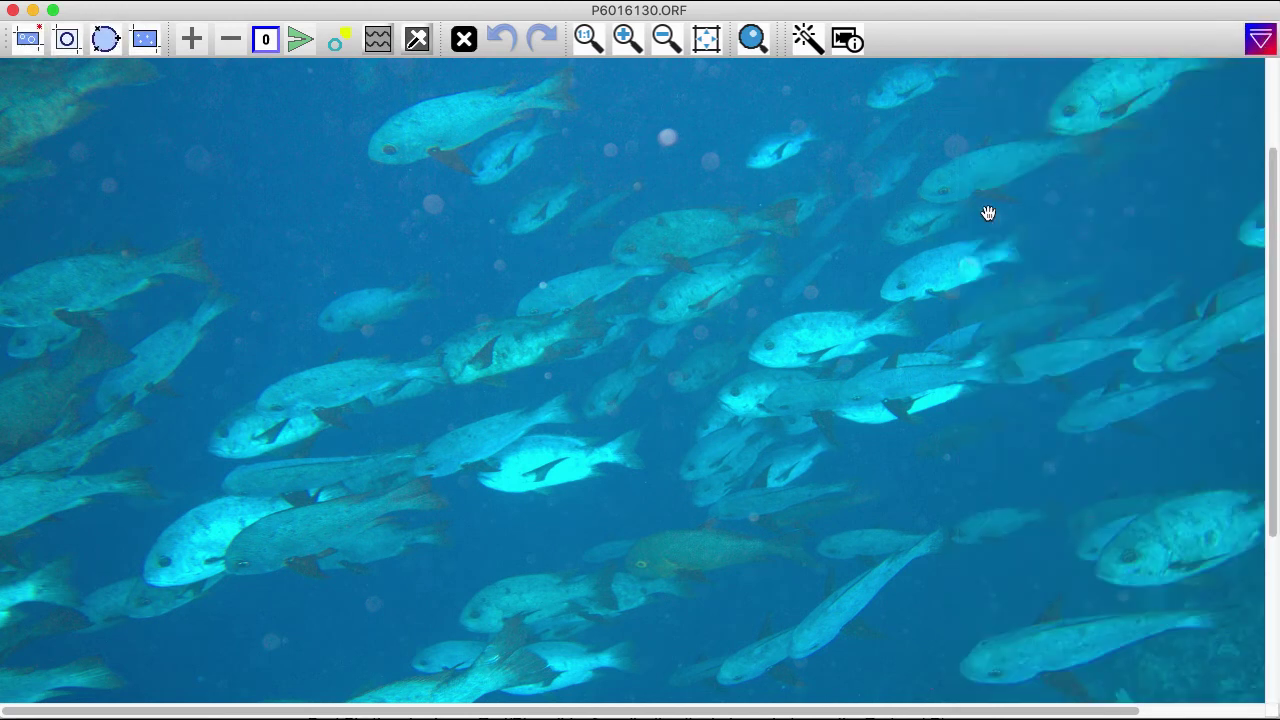
{"action": "left_click", "coordinate": [706, 39]}
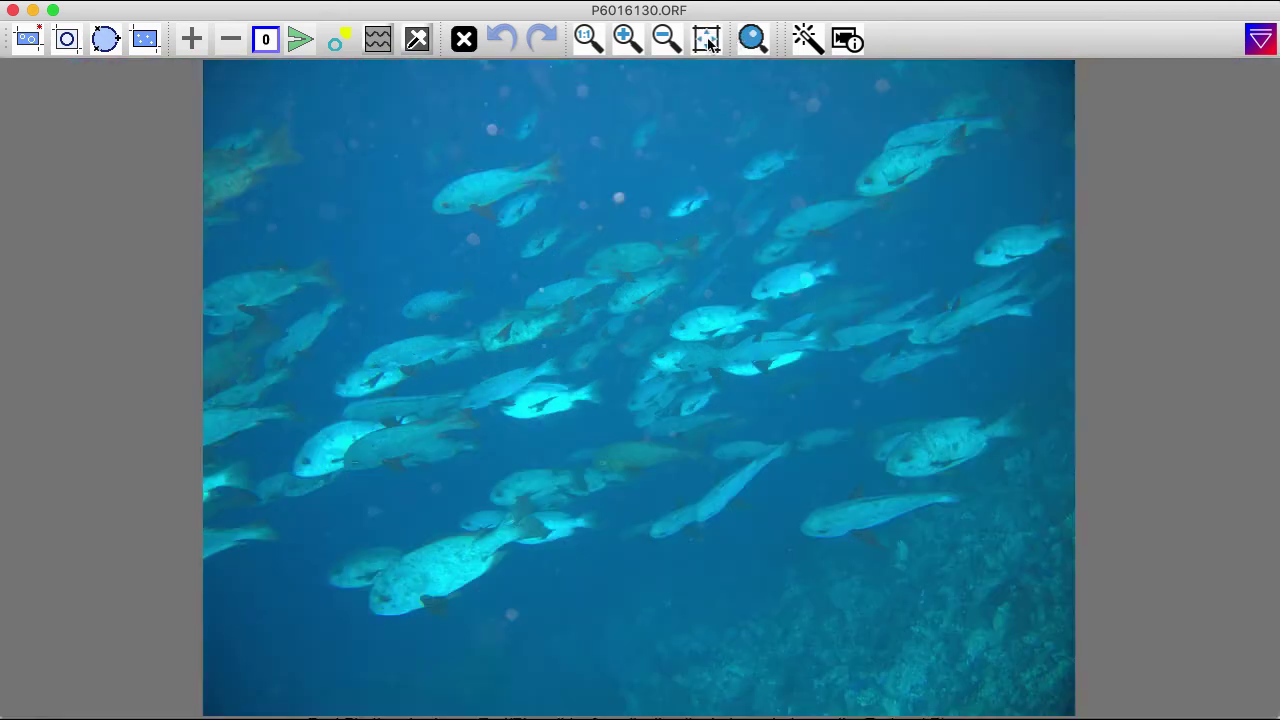
Step: Set the fish school photo's Noise Reduction to 6, Dehaze to 17 and Local Contrast to 9
{"action": "left_click", "coordinate": [1260, 41]}
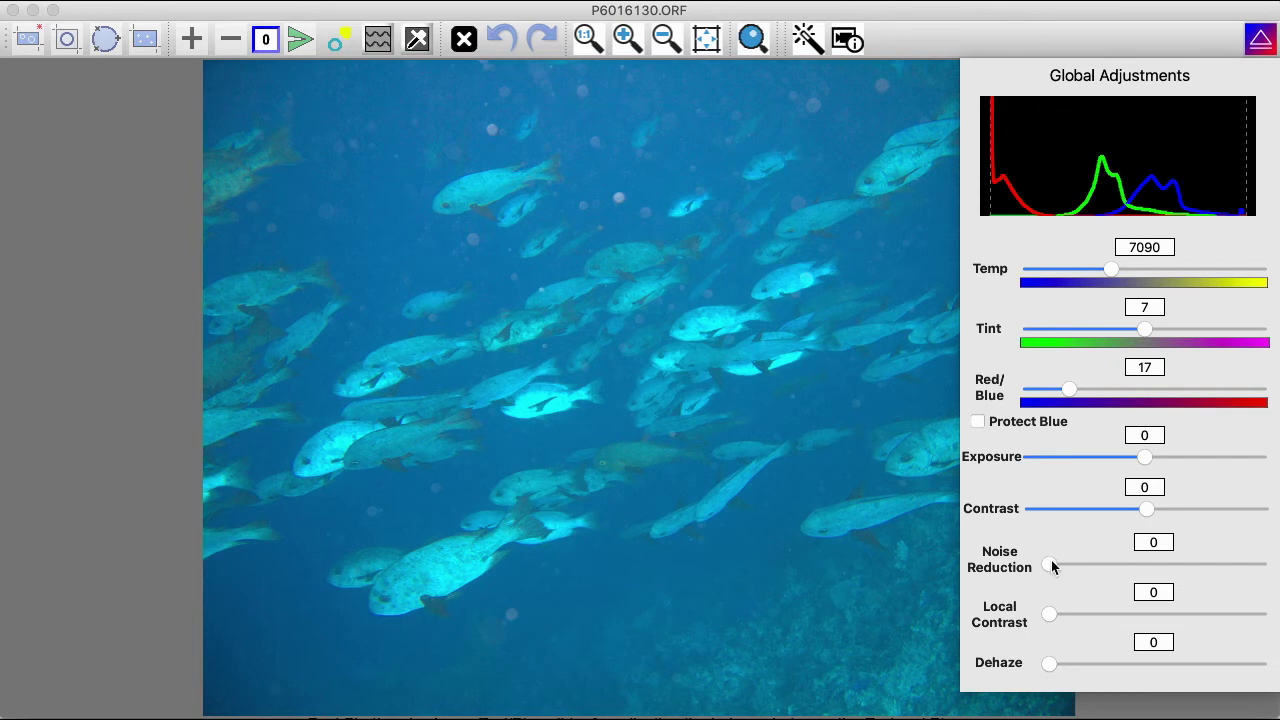
{"action": "left_click_drag", "start_coordinate": [1050, 566], "coordinate": [1062, 566]}
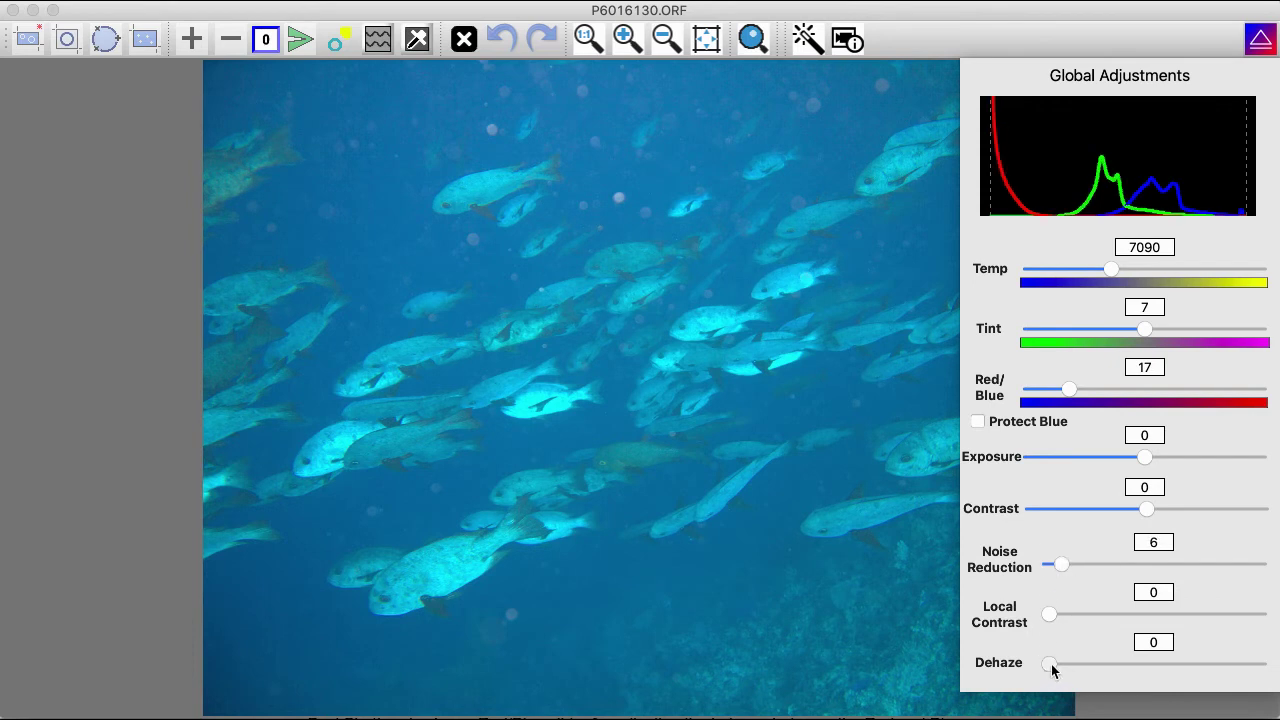
{"action": "left_click_drag", "start_coordinate": [1050, 665], "coordinate": [1090, 662]}
{"action": "left_click_drag", "start_coordinate": [1050, 614], "coordinate": [1076, 622]}
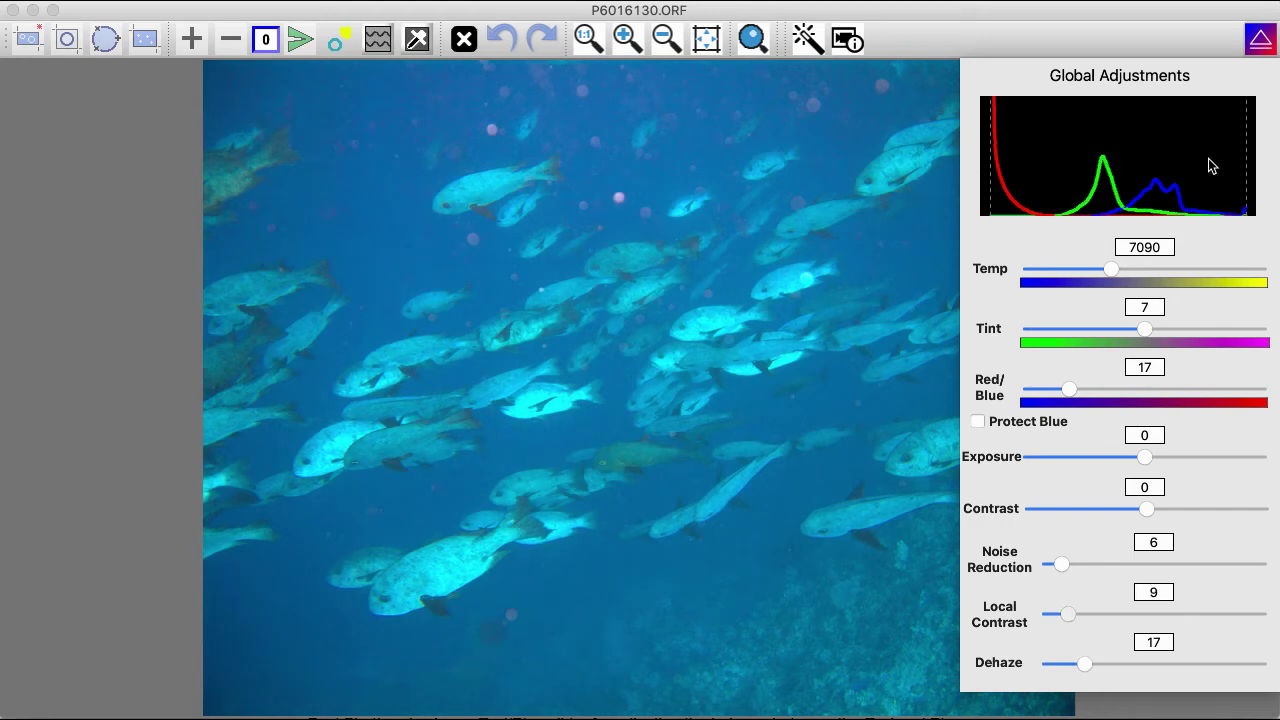
Step: Hide the global adjustments and remove the backscatter spots within a rectangular area of open water along the photo's upper edge
{"action": "left_click", "coordinate": [1259, 40]}
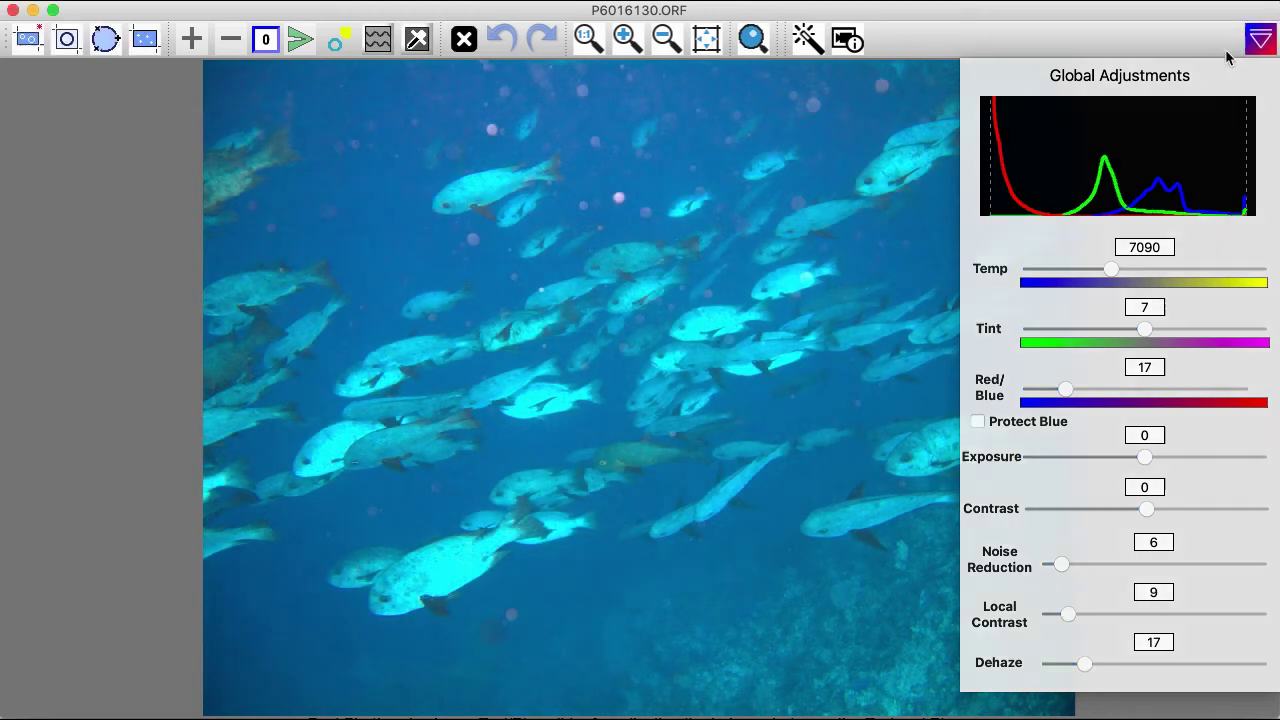
{"action": "left_click_drag", "start_coordinate": [695, 145], "coordinate": [931, 47]}
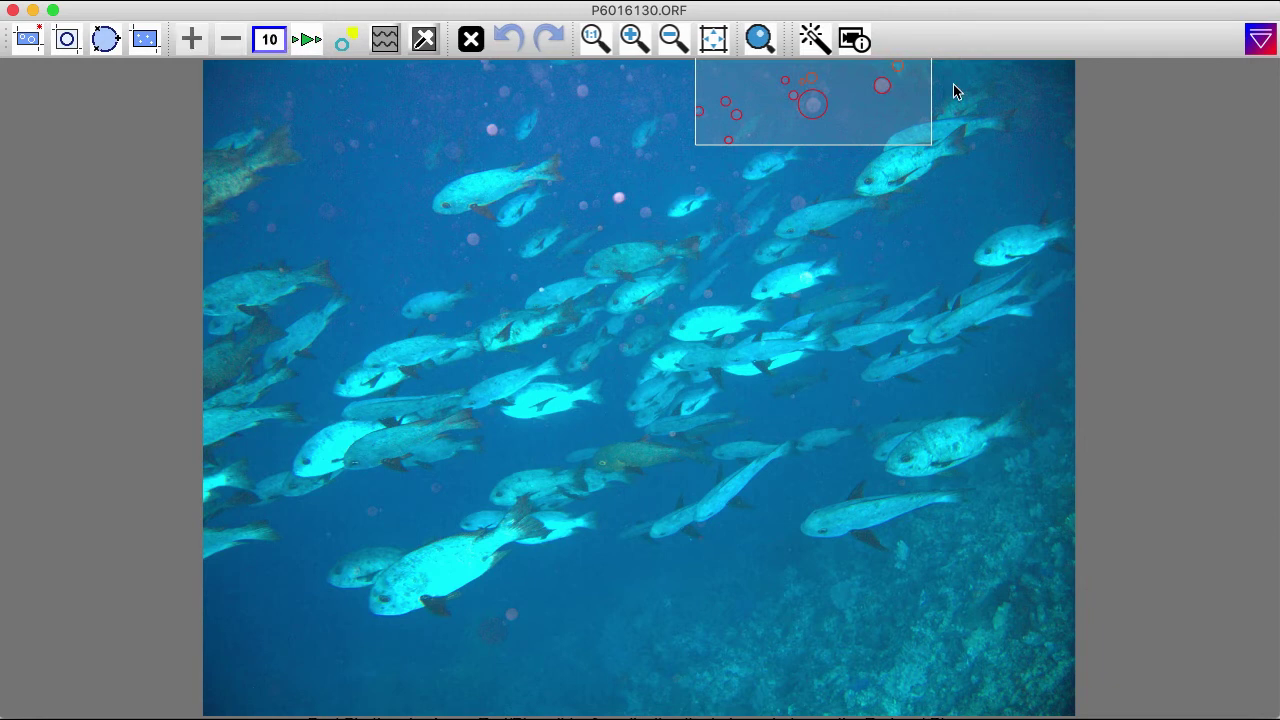
Step: Raise the fish school photo's Dehaze to 25, ease it back slightly, and hide the global adjustments
{"action": "left_click", "coordinate": [1260, 39]}
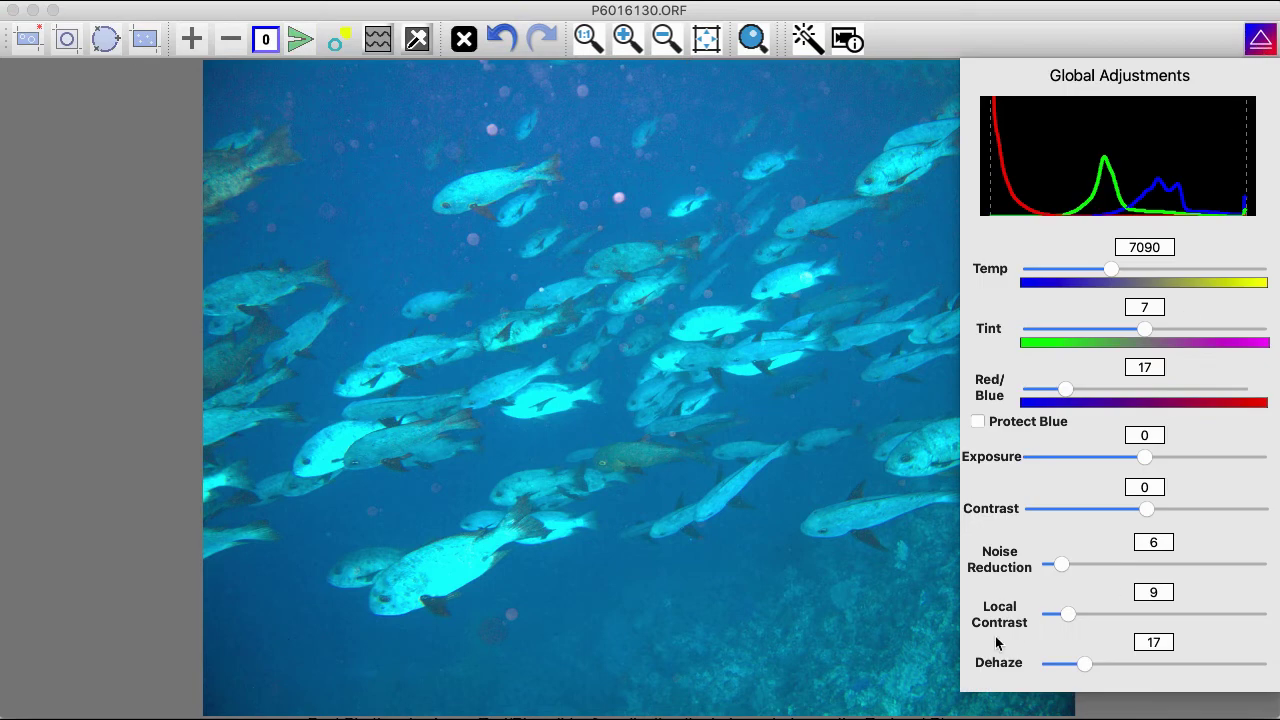
{"action": "left_click_drag", "start_coordinate": [1085, 664], "coordinate": [1102, 665]}
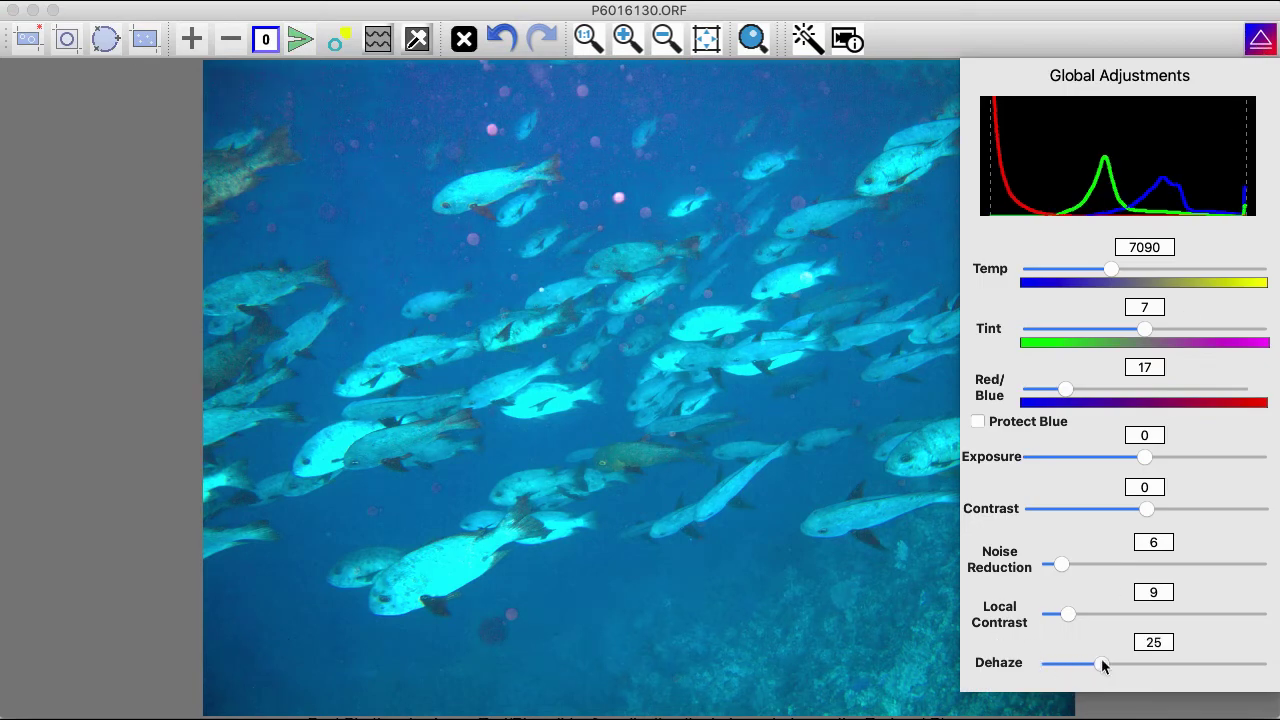
{"action": "left_click_drag", "start_coordinate": [1102, 665], "coordinate": [1096, 664]}
{"action": "left_click", "coordinate": [1258, 45]}
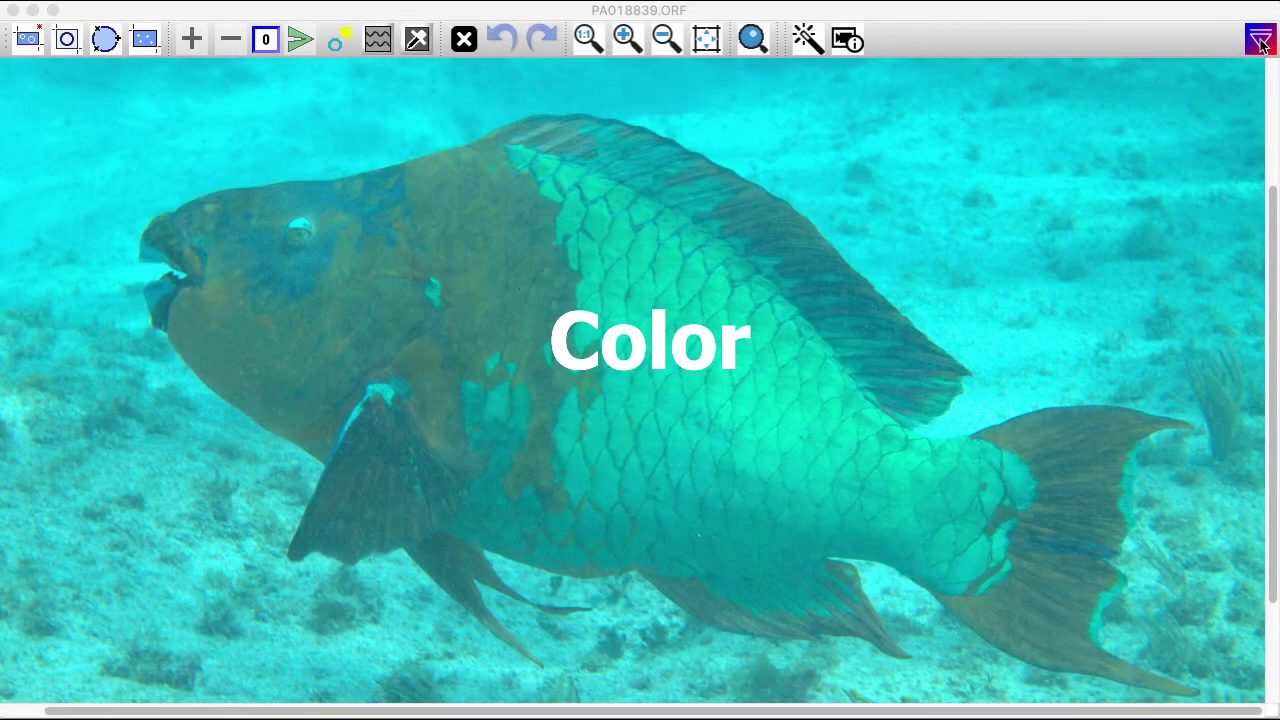
Step: Set the parrotfish photo's Temp to 10220, Red/Blue to 41 and Tint to 16, trying Tint at 44 first
{"action": "left_click", "coordinate": [1260, 44]}
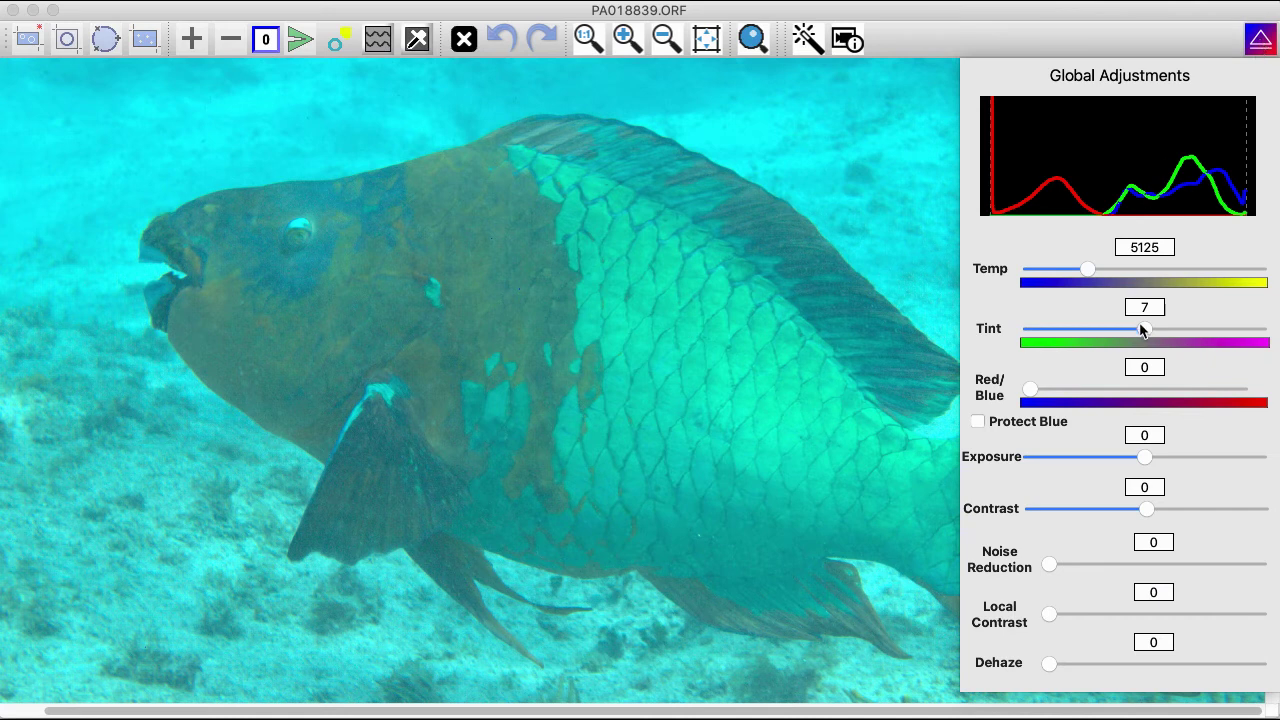
{"action": "left_click_drag", "start_coordinate": [1142, 328], "coordinate": [1173, 336]}
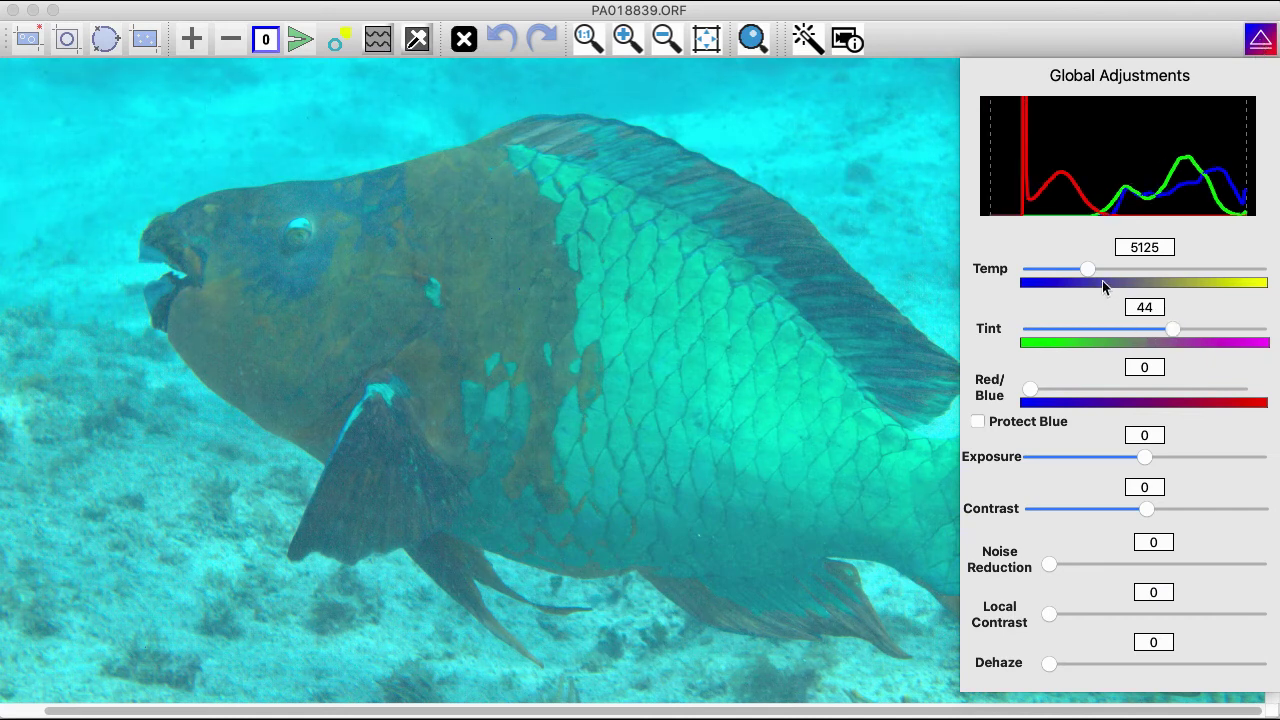
{"action": "left_click_drag", "start_coordinate": [1092, 272], "coordinate": [1140, 276]}
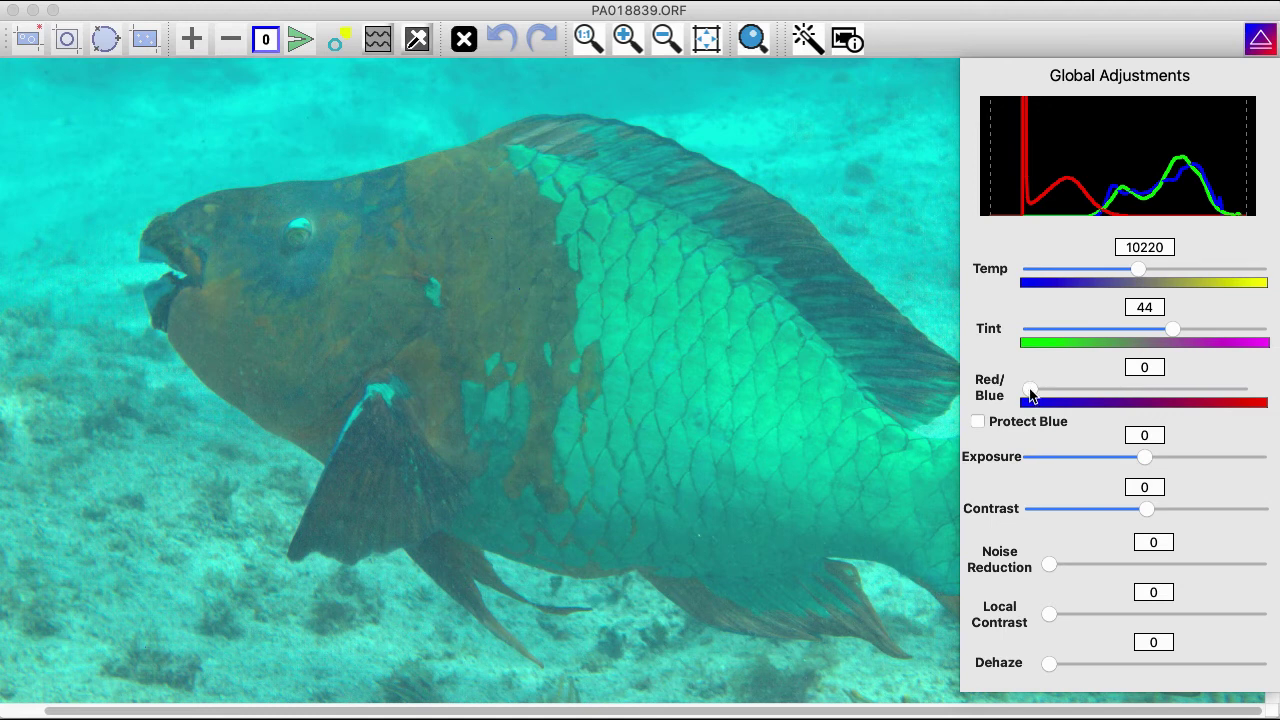
{"action": "left_click_drag", "start_coordinate": [1031, 396], "coordinate": [1125, 393]}
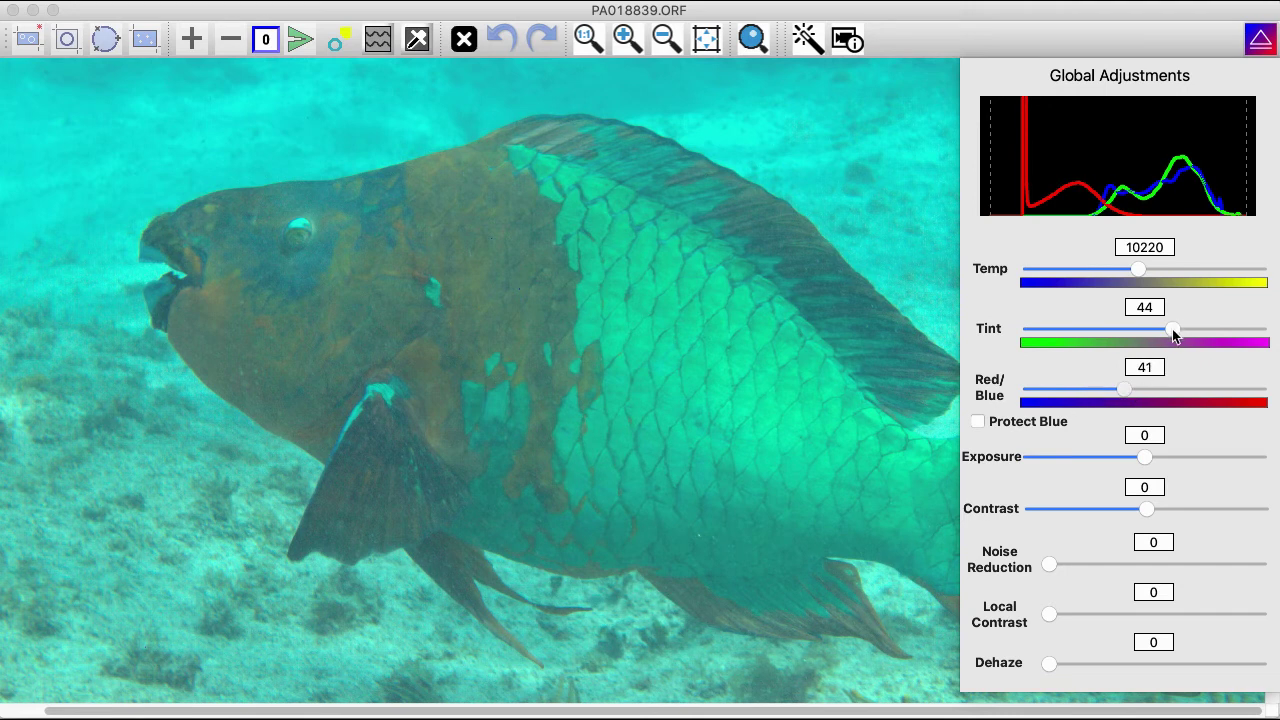
{"action": "left_click_drag", "start_coordinate": [1174, 335], "coordinate": [1151, 332]}
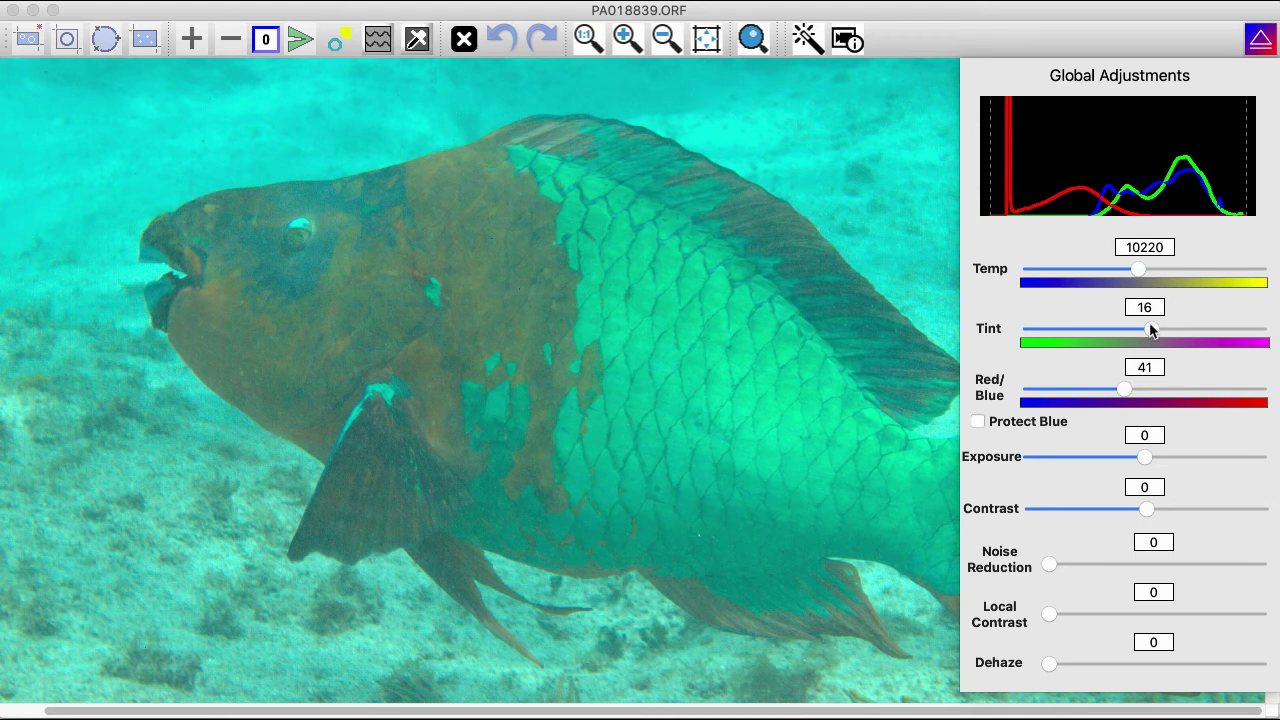
{"action": "left_click", "coordinate": [1259, 40]}
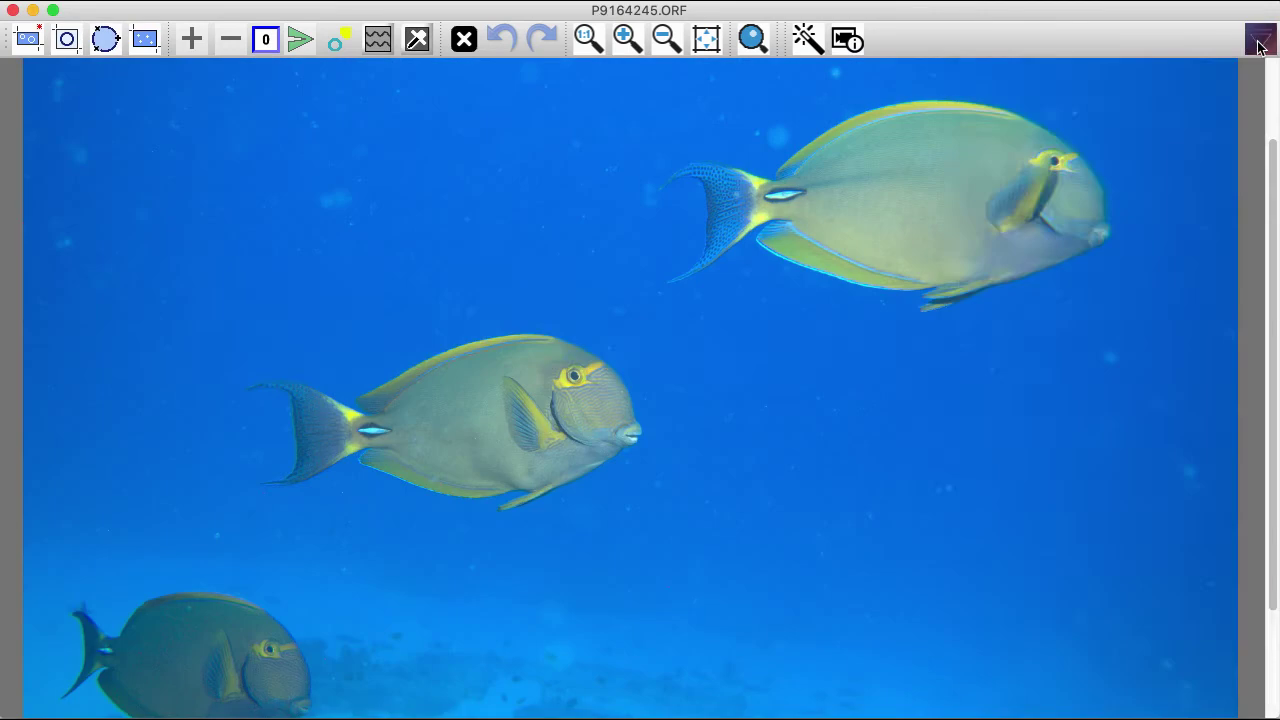
Step: Set Temp to 13830, Tint to 72 and Red/Blue to 31 for the photo of three fish in blue water
{"action": "left_click", "coordinate": [1259, 40]}
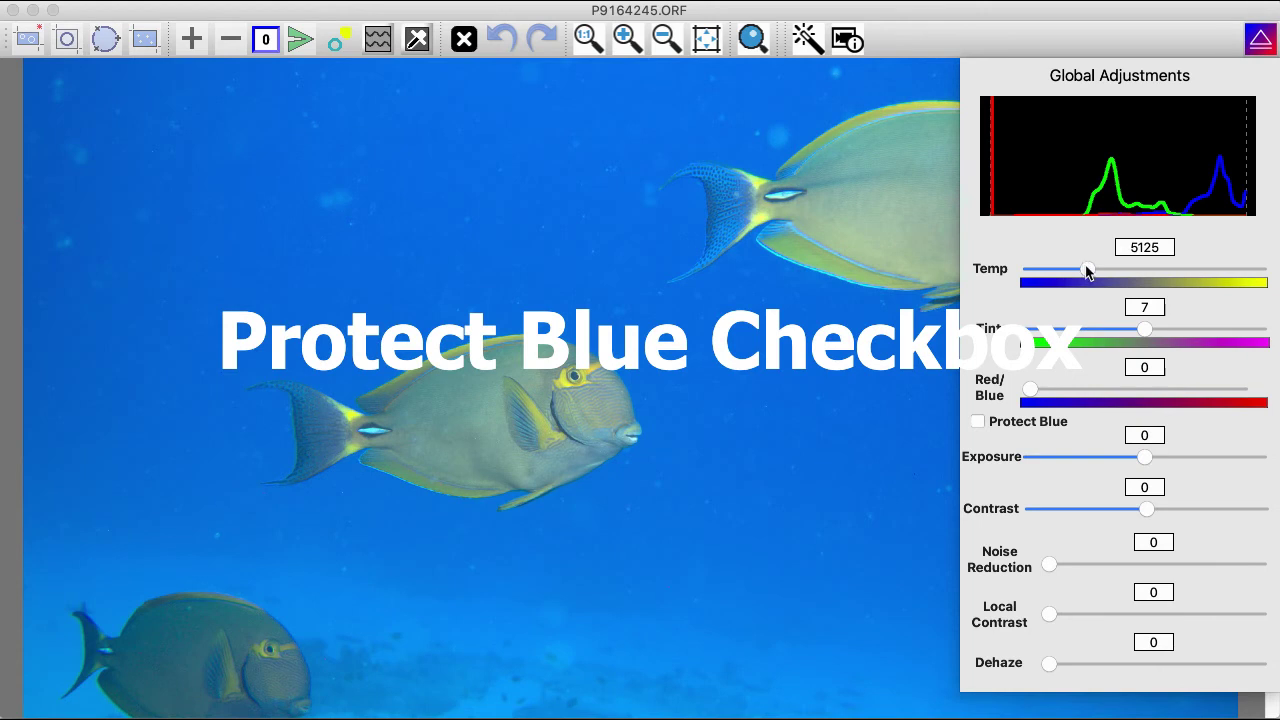
{"action": "left_click_drag", "start_coordinate": [1087, 268], "coordinate": [1162, 268]}
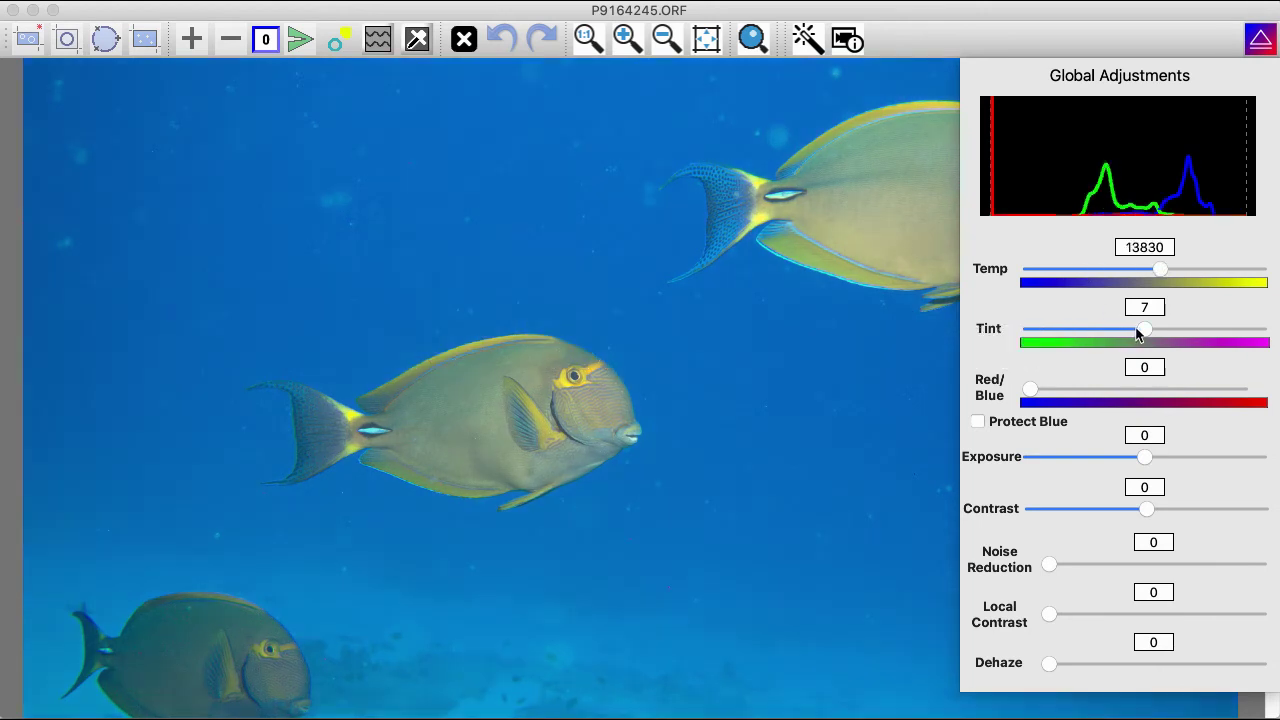
{"action": "left_click_drag", "start_coordinate": [1143, 331], "coordinate": [1196, 338]}
{"action": "left_click_drag", "start_coordinate": [1033, 386], "coordinate": [1101, 389]}
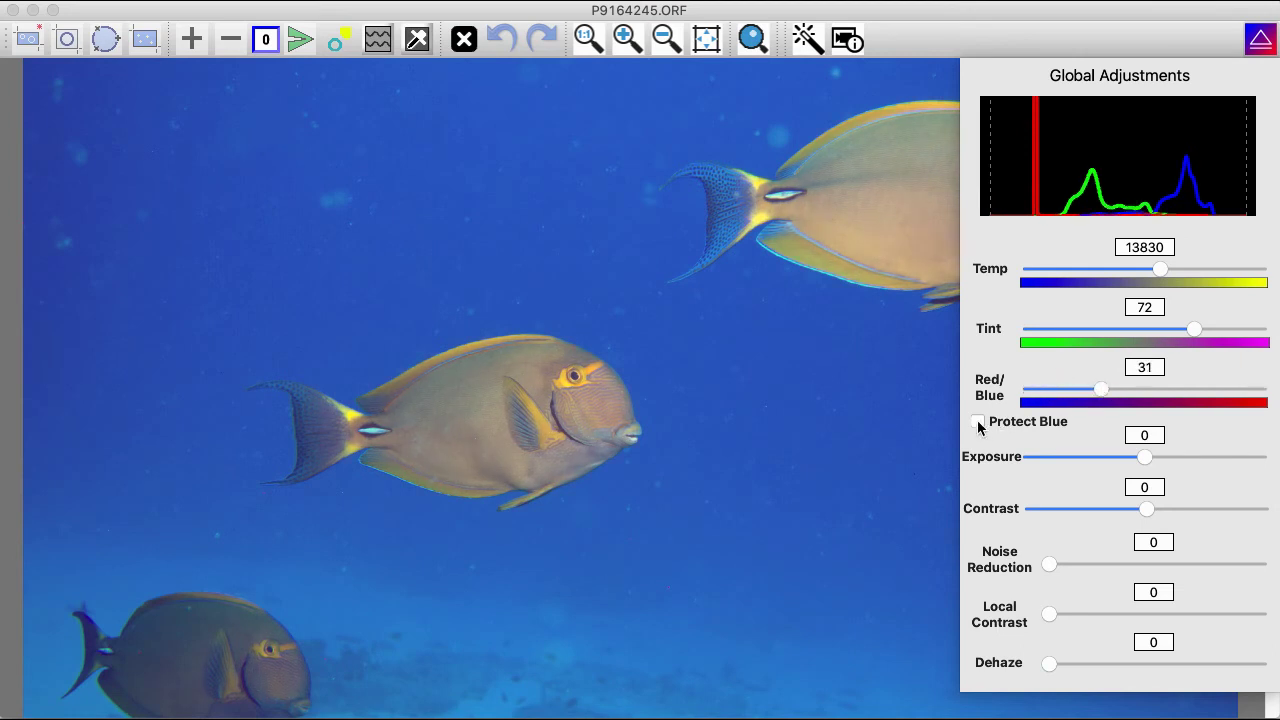
Step: Compare the three-fish photo with Protect Blue on and off, leave it on, and hide the global adjustments
{"action": "left_click", "coordinate": [978, 422]}
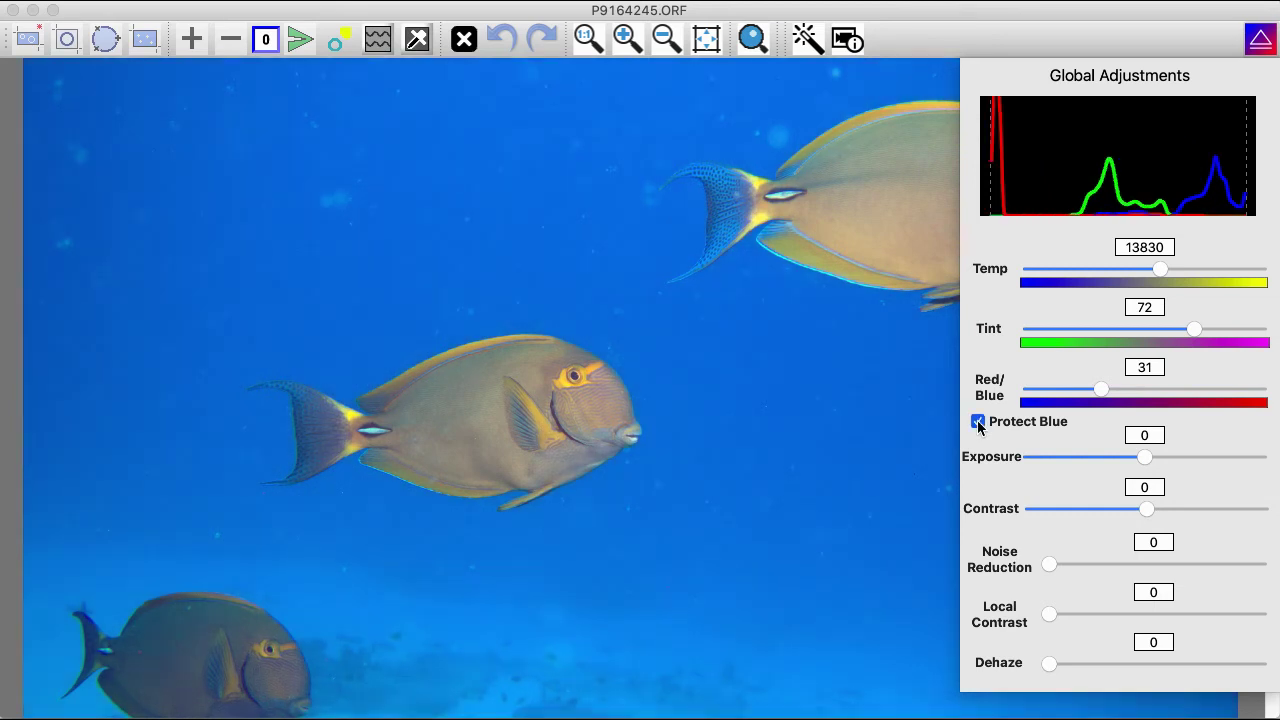
{"action": "left_click", "coordinate": [978, 422]}
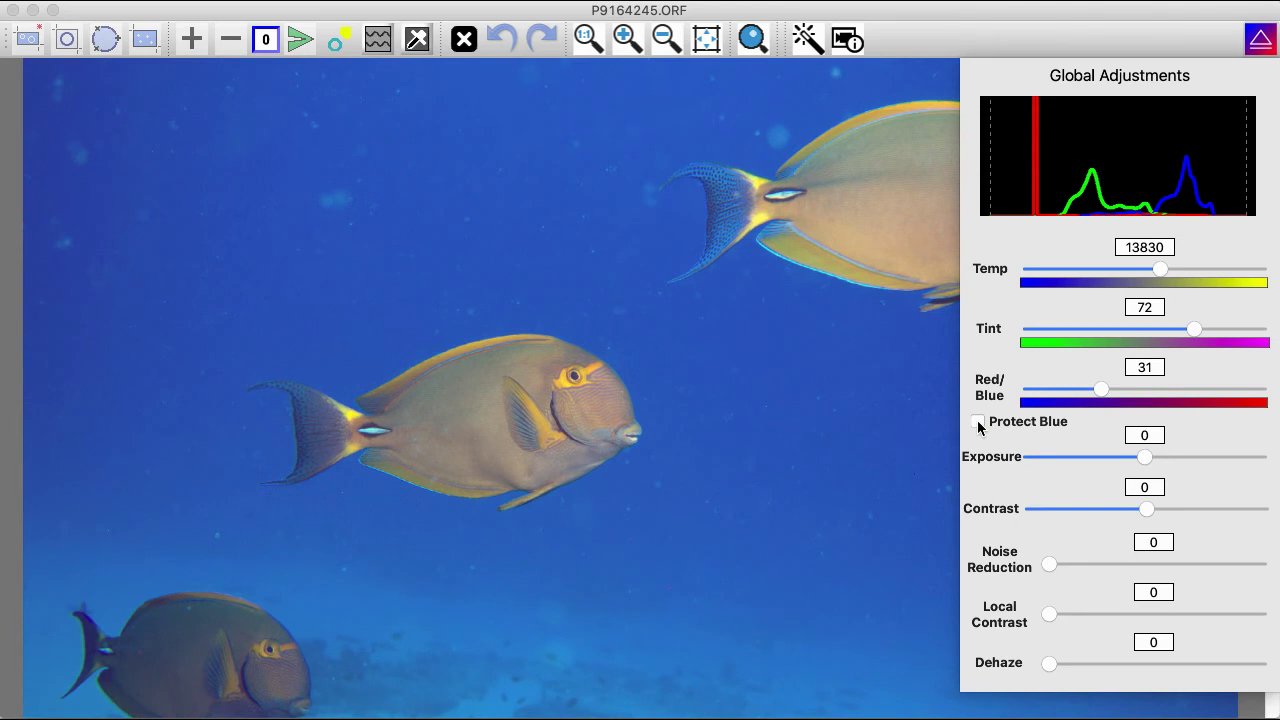
{"action": "left_click", "coordinate": [978, 422]}
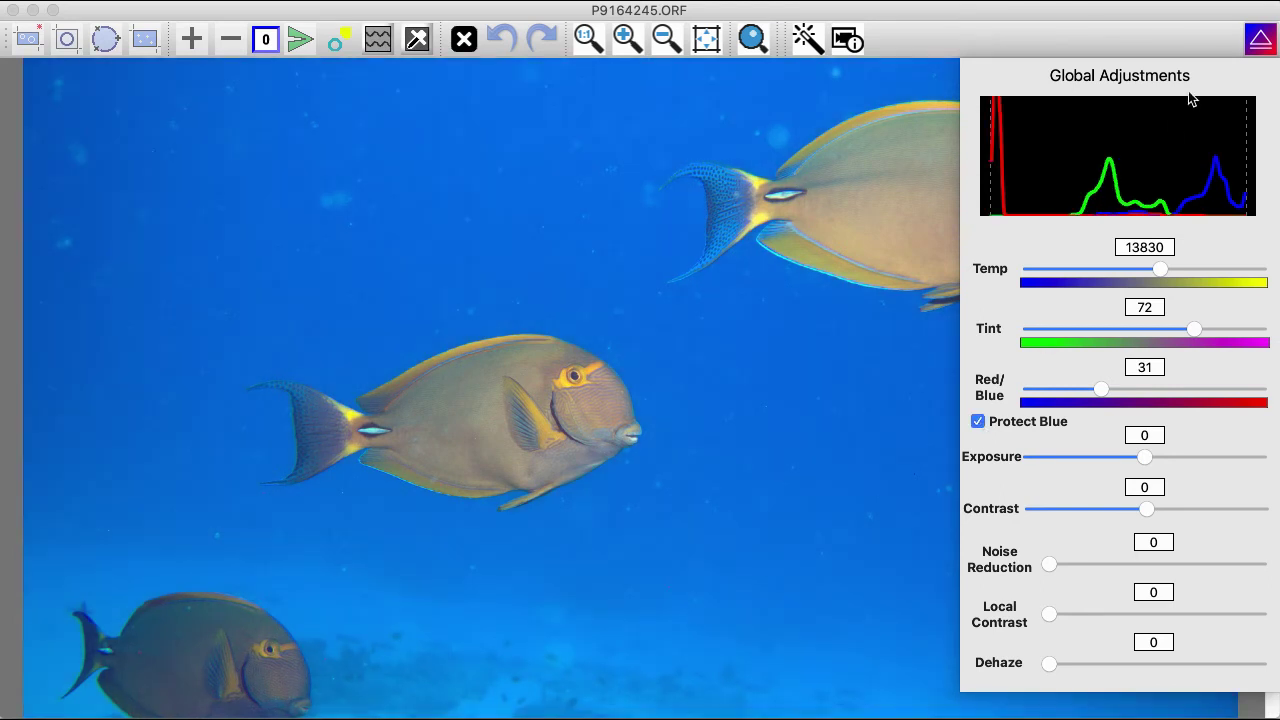
{"action": "left_click", "coordinate": [1260, 40]}
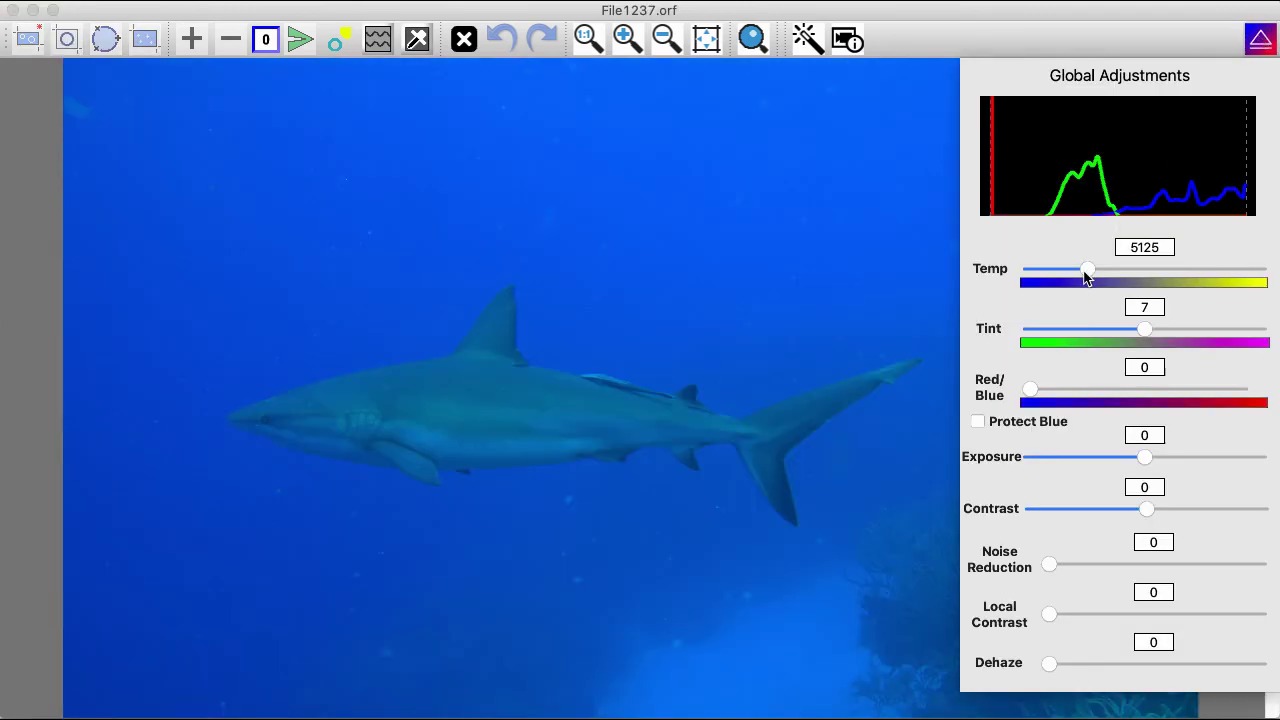
Step: Set the shark photo's Temp to 8480, Tint to 49, Red/Blue to 22 and Exposure to 0.39, with Protect Blue turned on
{"action": "left_click", "coordinate": [1088, 272]}
{"action": "left_click_drag", "start_coordinate": [1090, 278], "coordinate": [1124, 279]}
{"action": "left_click_drag", "start_coordinate": [1146, 334], "coordinate": [1176, 332]}
{"action": "left_click_drag", "start_coordinate": [1037, 396], "coordinate": [1082, 394]}
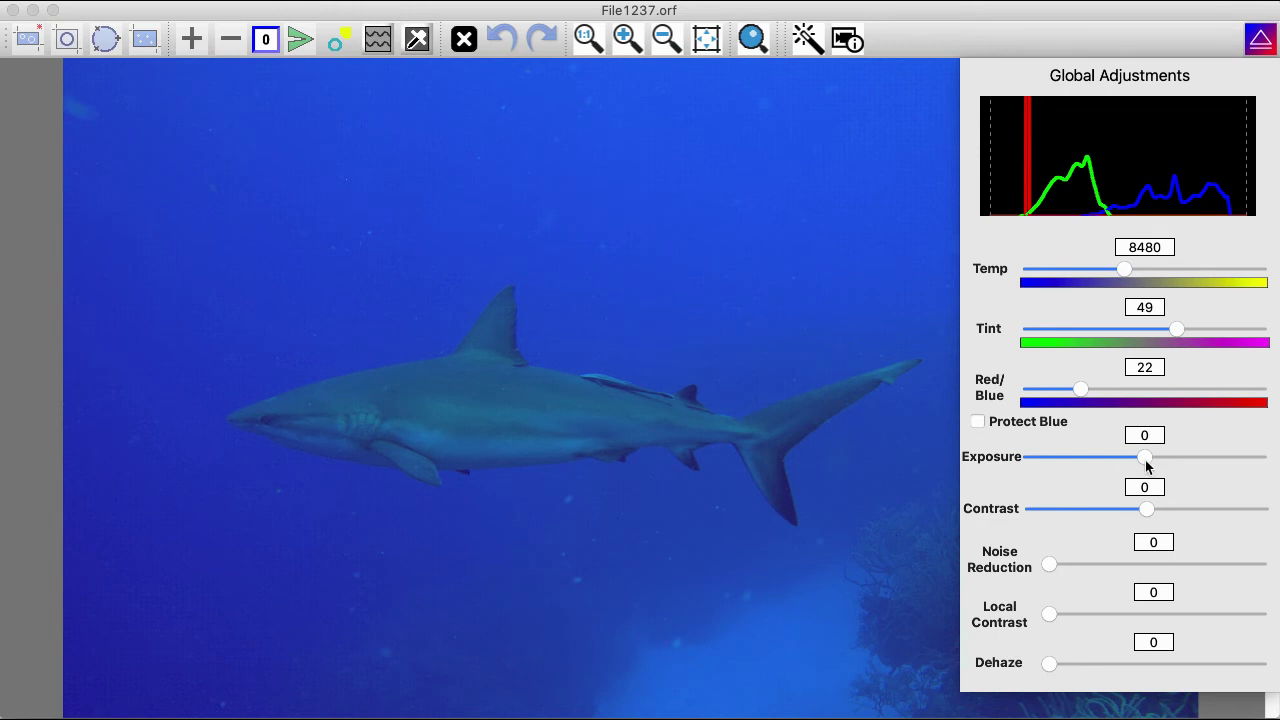
{"action": "left_click_drag", "start_coordinate": [1147, 459], "coordinate": [1162, 458]}
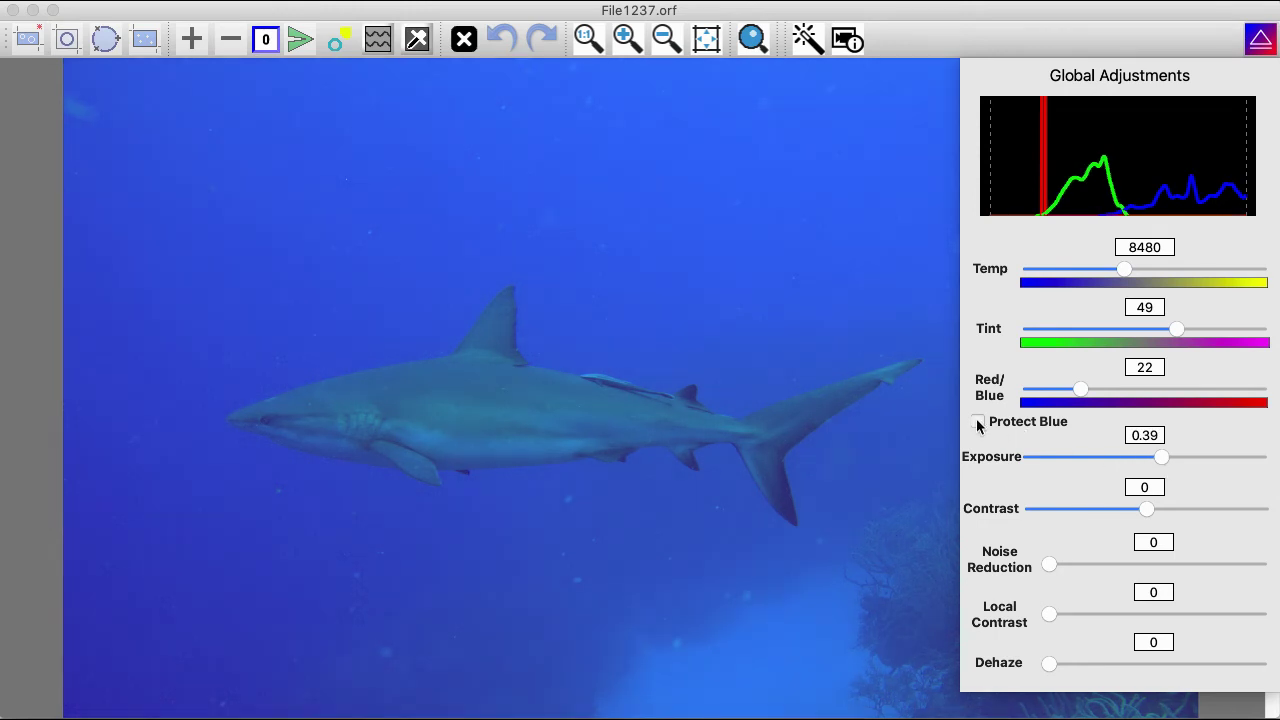
{"action": "left_click", "coordinate": [978, 422]}
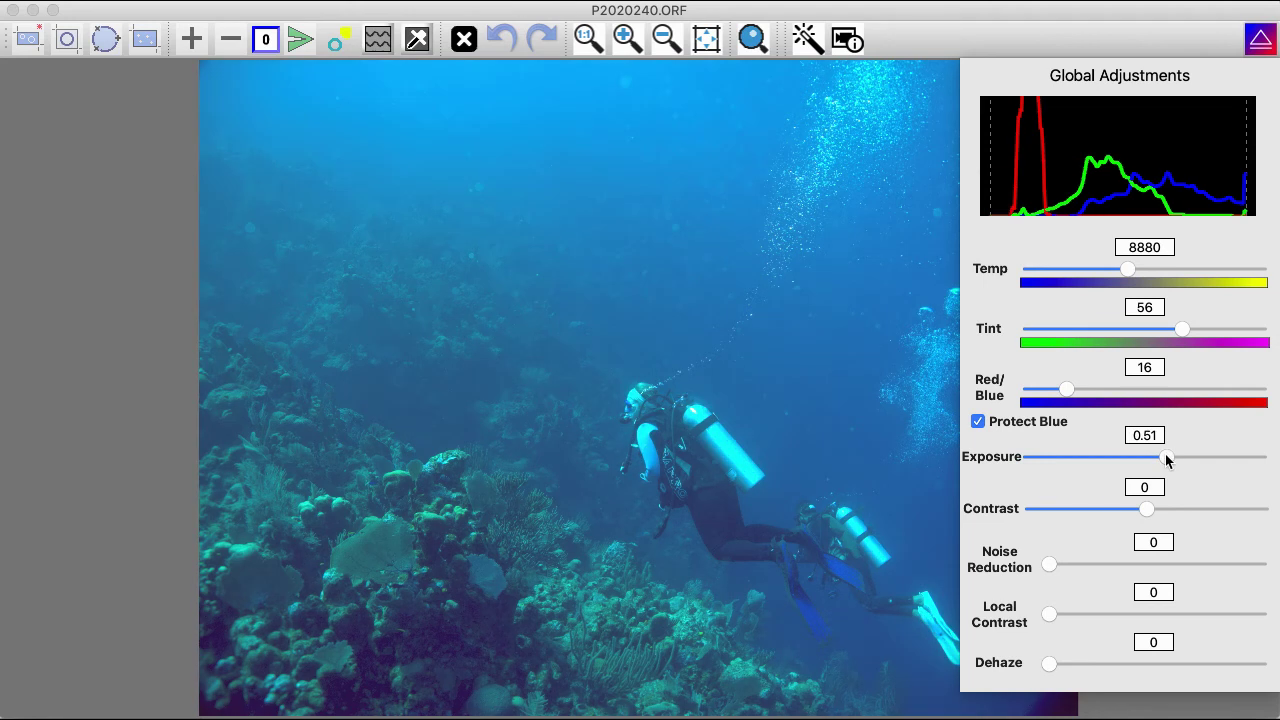
Step: Darken the divers photo to an Exposure of -0.37, increase its Contrast, and bring Exposure back up to a slightly positive value
{"action": "left_click_drag", "start_coordinate": [1165, 456], "coordinate": [1128, 456]}
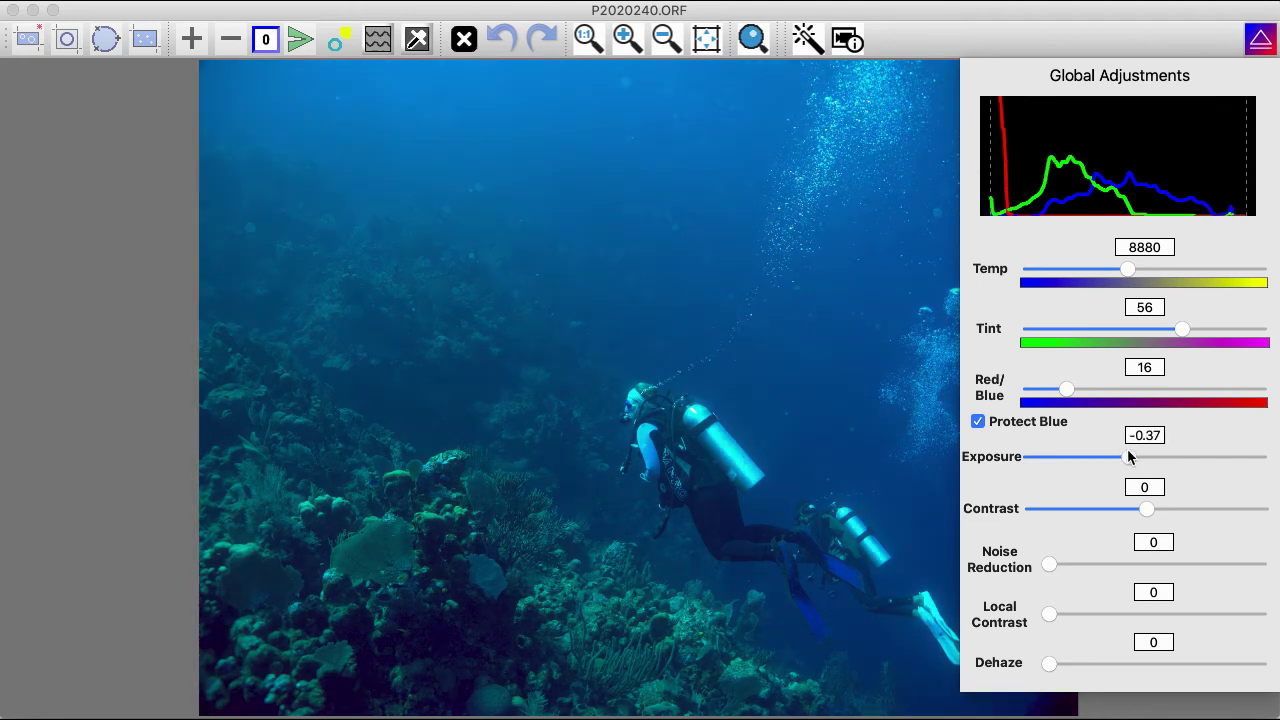
{"action": "left_click_drag", "start_coordinate": [1147, 509], "coordinate": [1177, 514]}
{"action": "left_click_drag", "start_coordinate": [1129, 457], "coordinate": [1160, 466]}
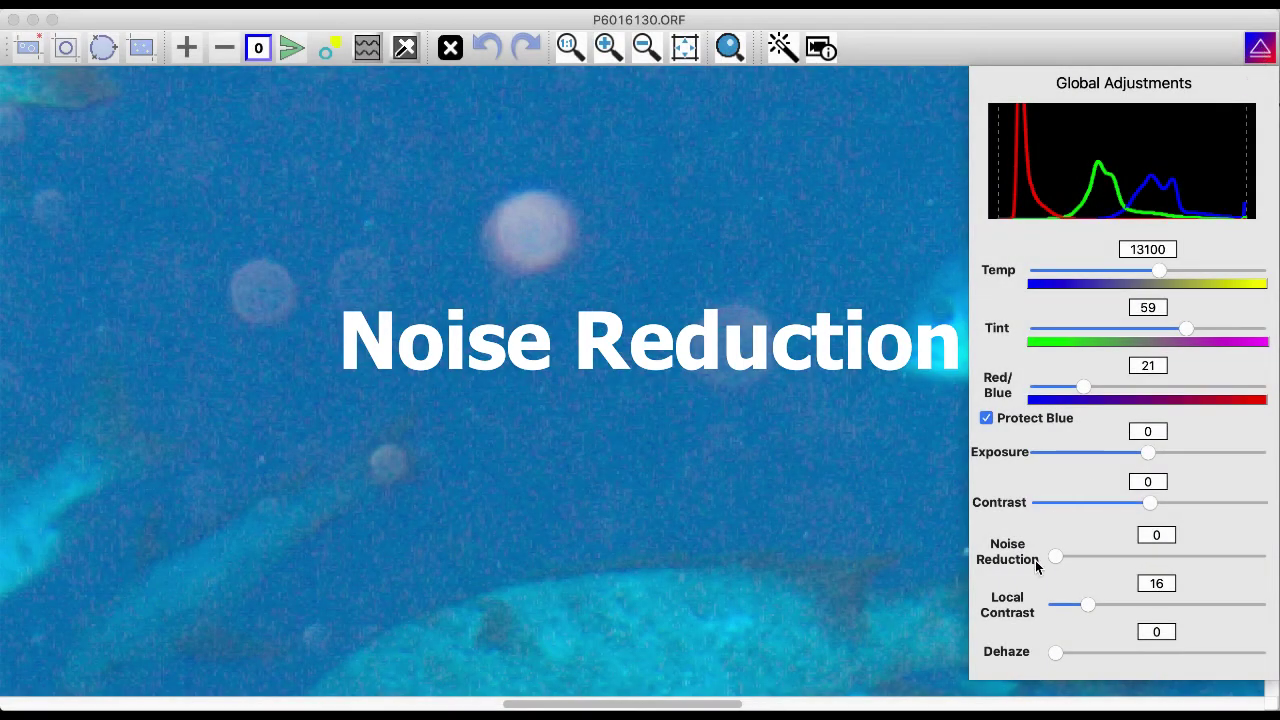
Step: Set the photo's Noise Reduction to 30, hide the global adjustments, and remove the backscatter spots from the open water above the large fish
{"action": "left_click_drag", "start_coordinate": [1055, 558], "coordinate": [1117, 567]}
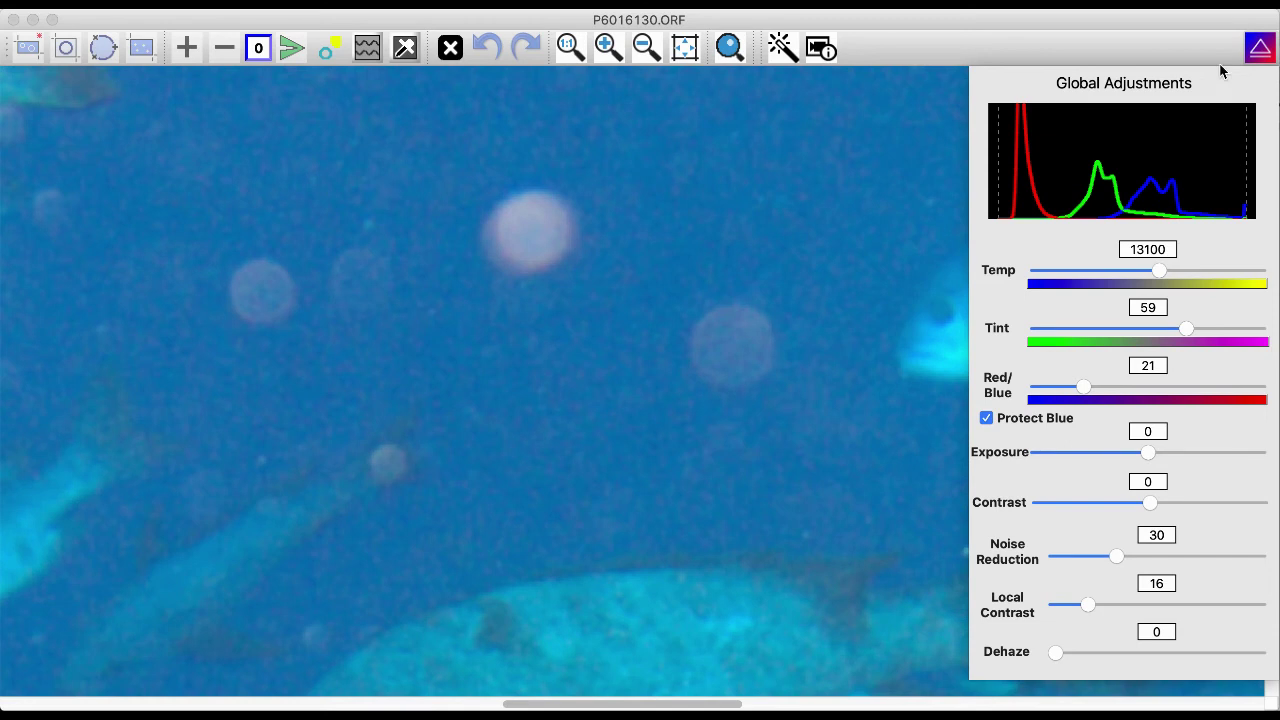
{"action": "left_click", "coordinate": [1258, 50]}
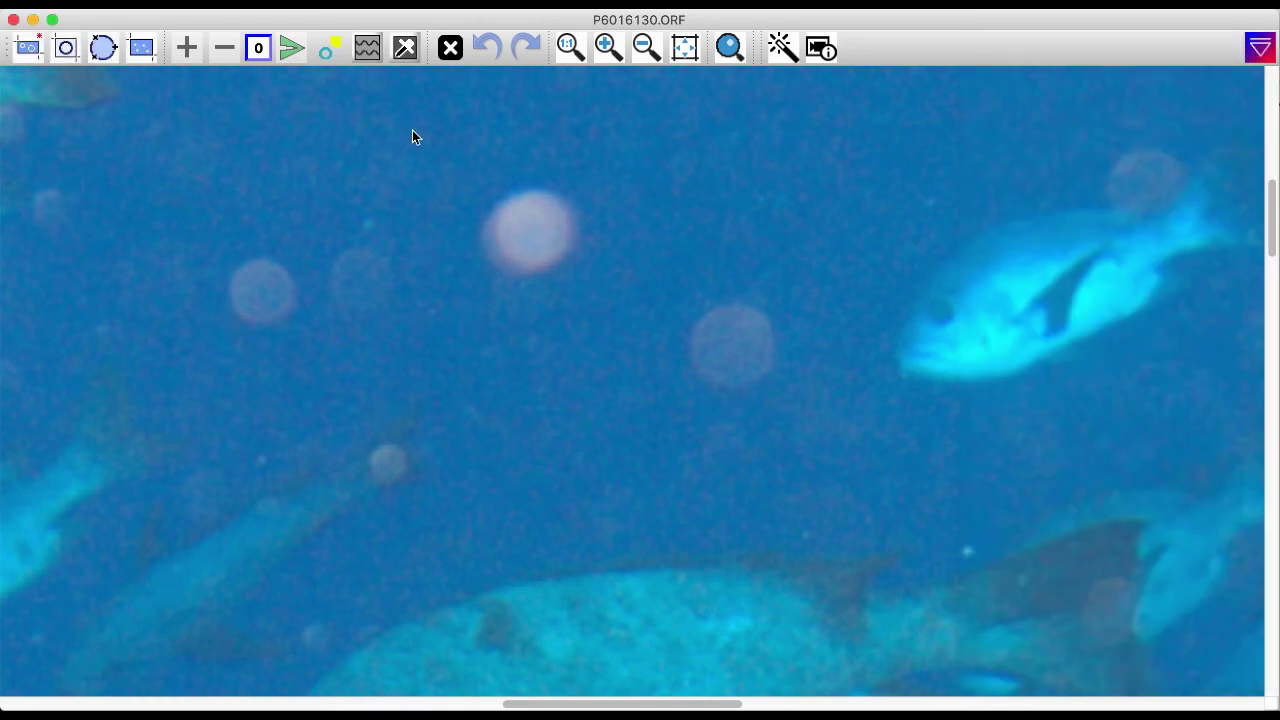
{"action": "left_click_drag", "start_coordinate": [159, 140], "coordinate": [483, 365]}
{"action": "left_click_drag", "start_coordinate": [647, 438], "coordinate": [893, 521]}
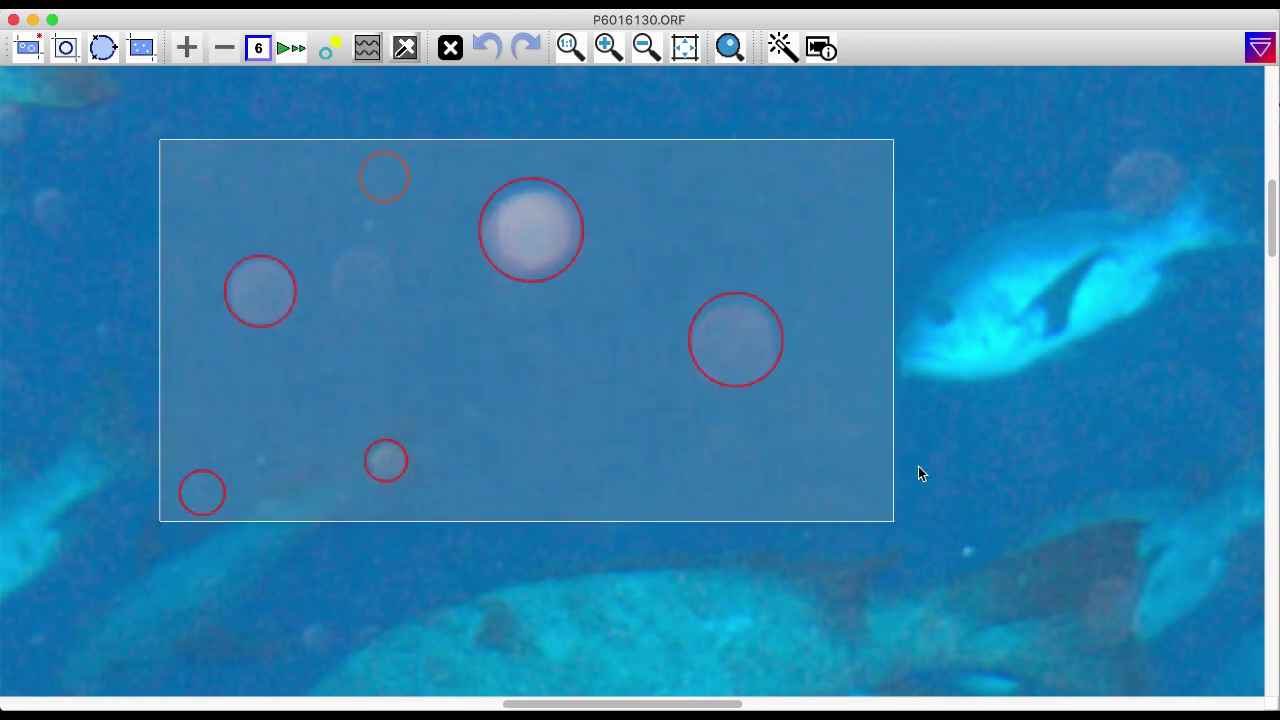
{"action": "left_click", "coordinate": [918, 466]}
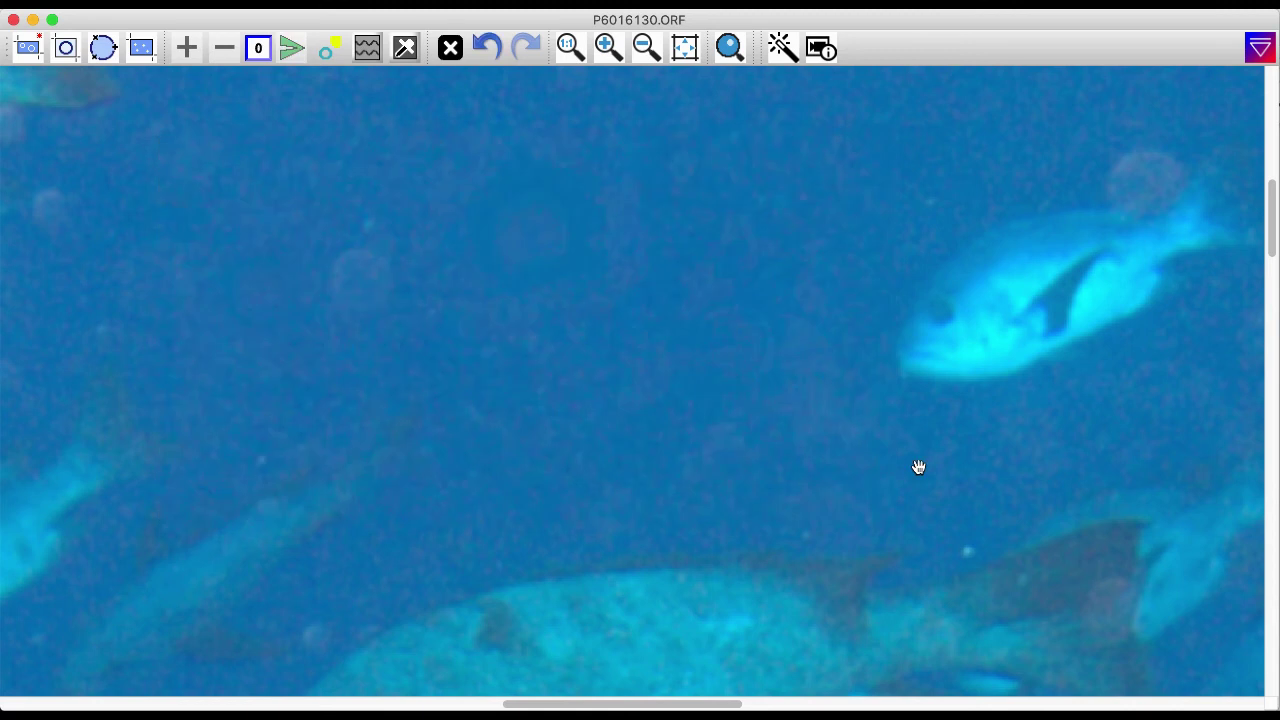
{"action": "scroll", "coordinate": [918, 467], "scroll_direction": "down", "scroll_amount": 5}
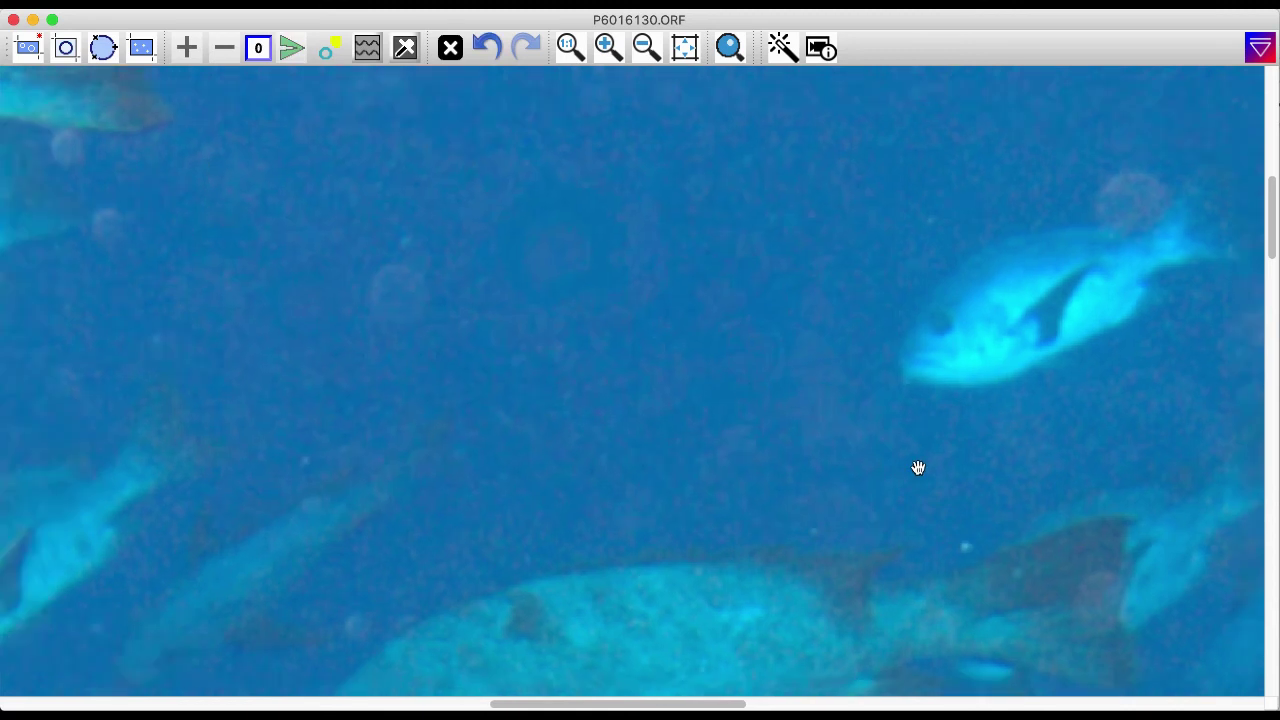
{"action": "scroll", "coordinate": [918, 467], "scroll_direction": "down", "scroll_amount": 5}
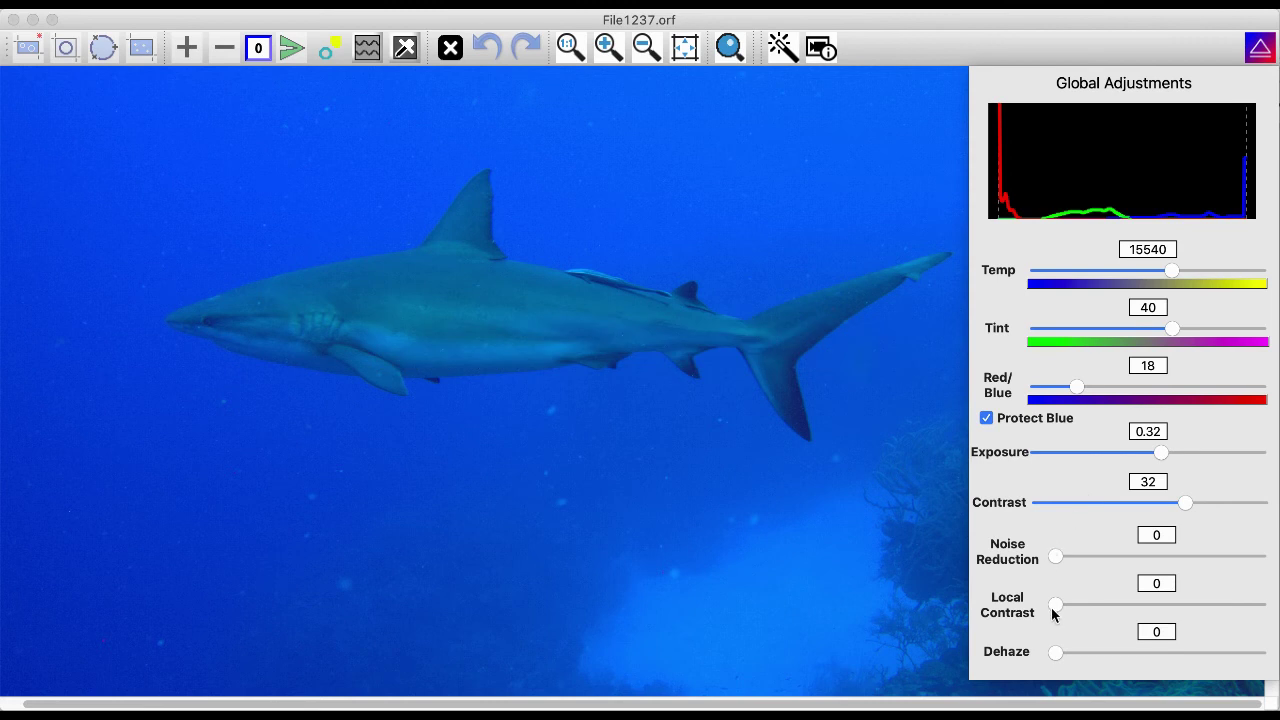
Step: Compare the shark photo with Local Contrast at 62 and 0, settle on 38, and hide the global adjustments
{"action": "left_click_drag", "start_coordinate": [1054, 608], "coordinate": [1131, 609]}
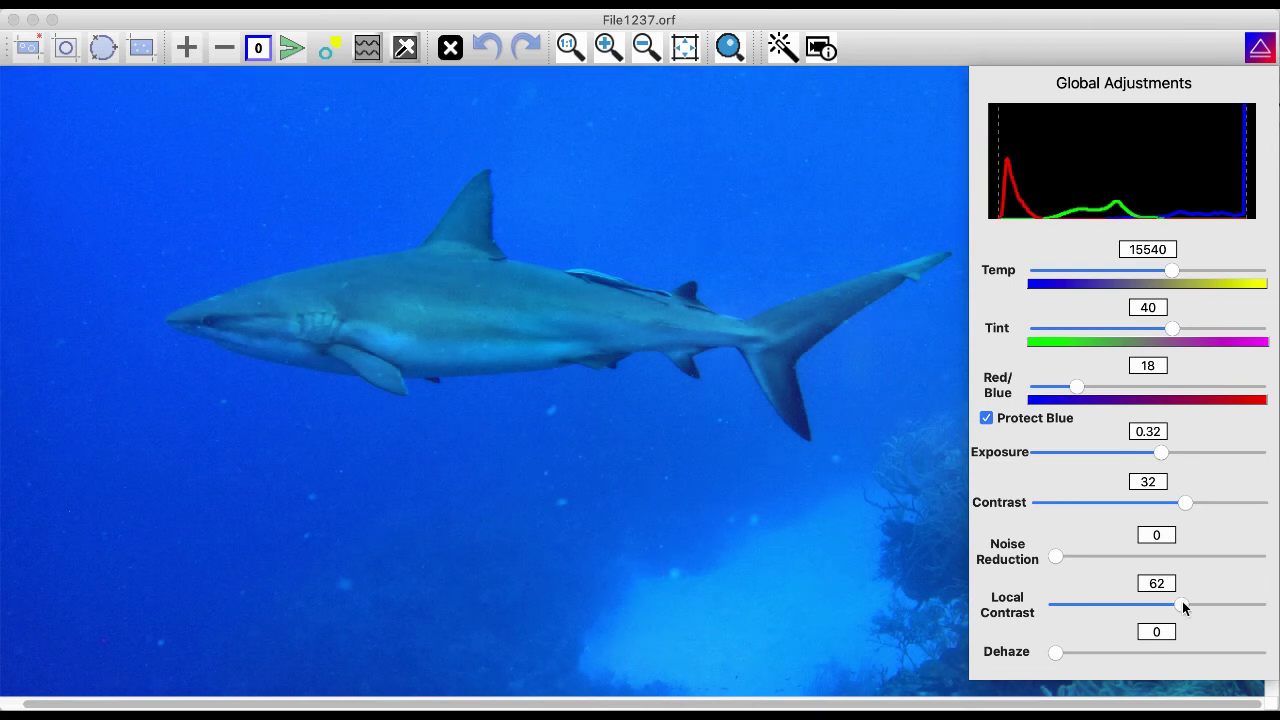
{"action": "scroll", "coordinate": [790, 584], "scroll_direction": "up", "scroll_amount": 3}
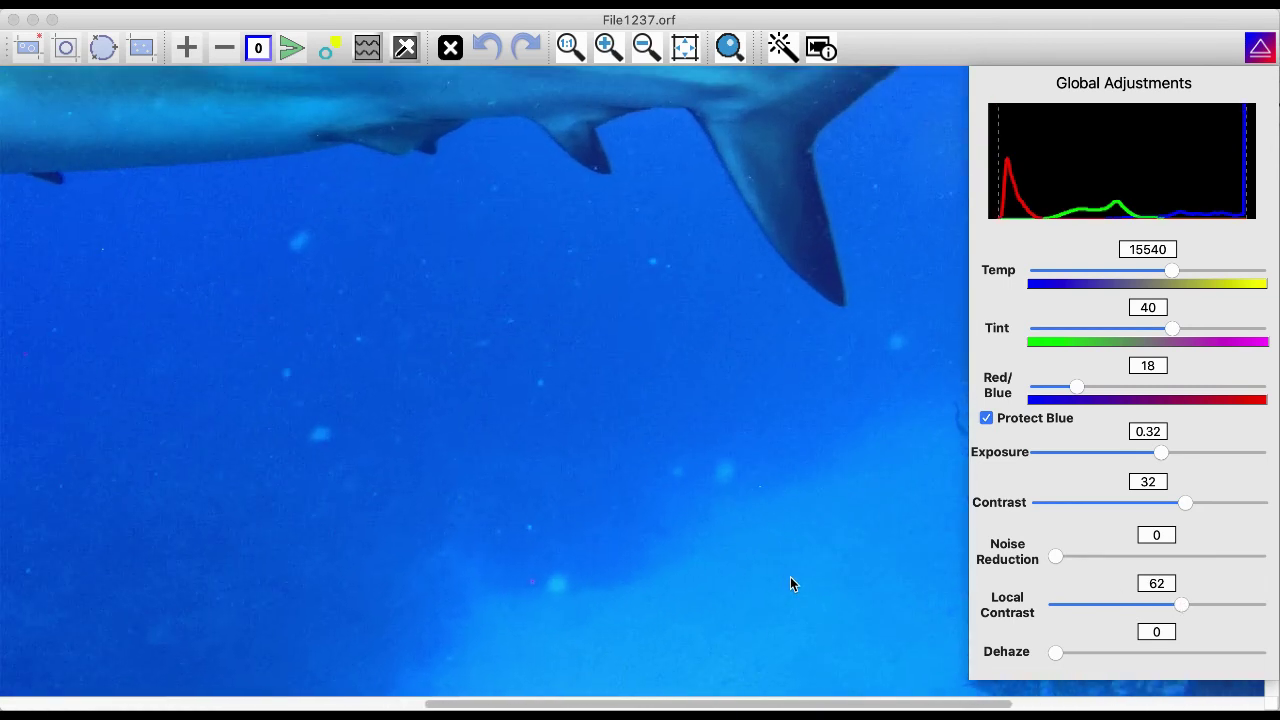
{"action": "left_click_drag", "start_coordinate": [1181, 604], "coordinate": [1025, 607]}
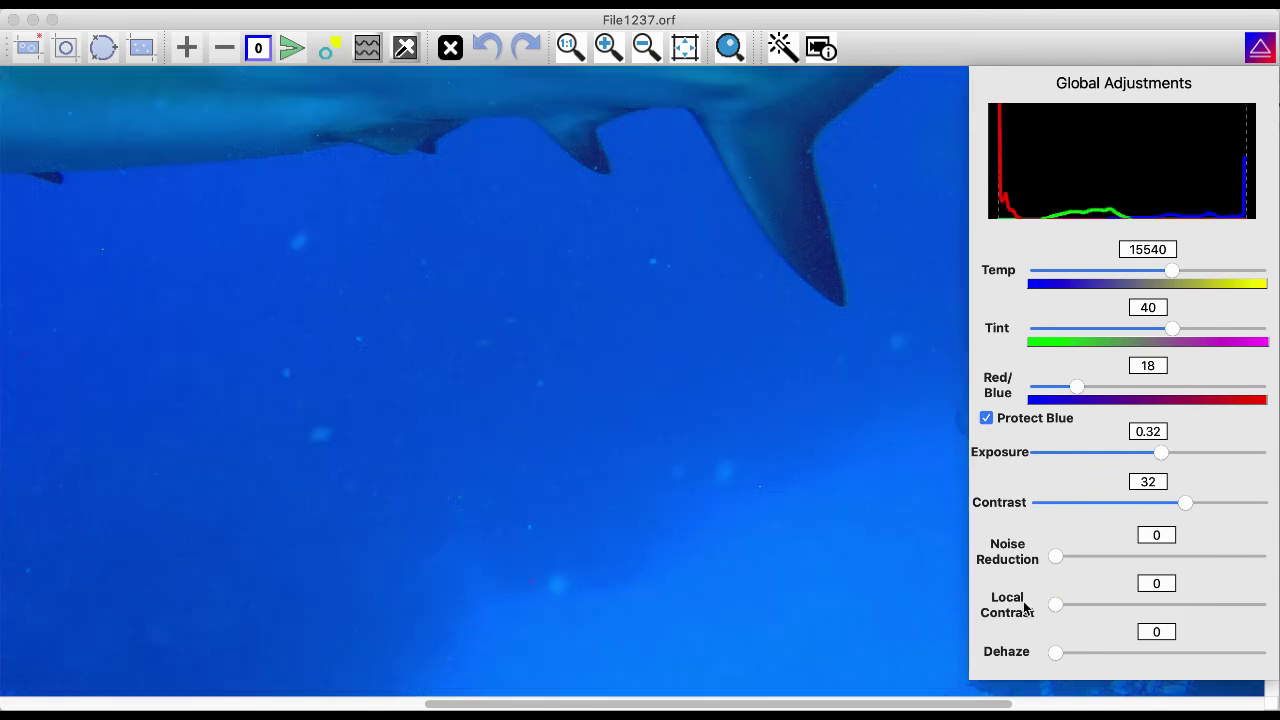
{"action": "left_click_drag", "start_coordinate": [1057, 607], "coordinate": [1134, 612]}
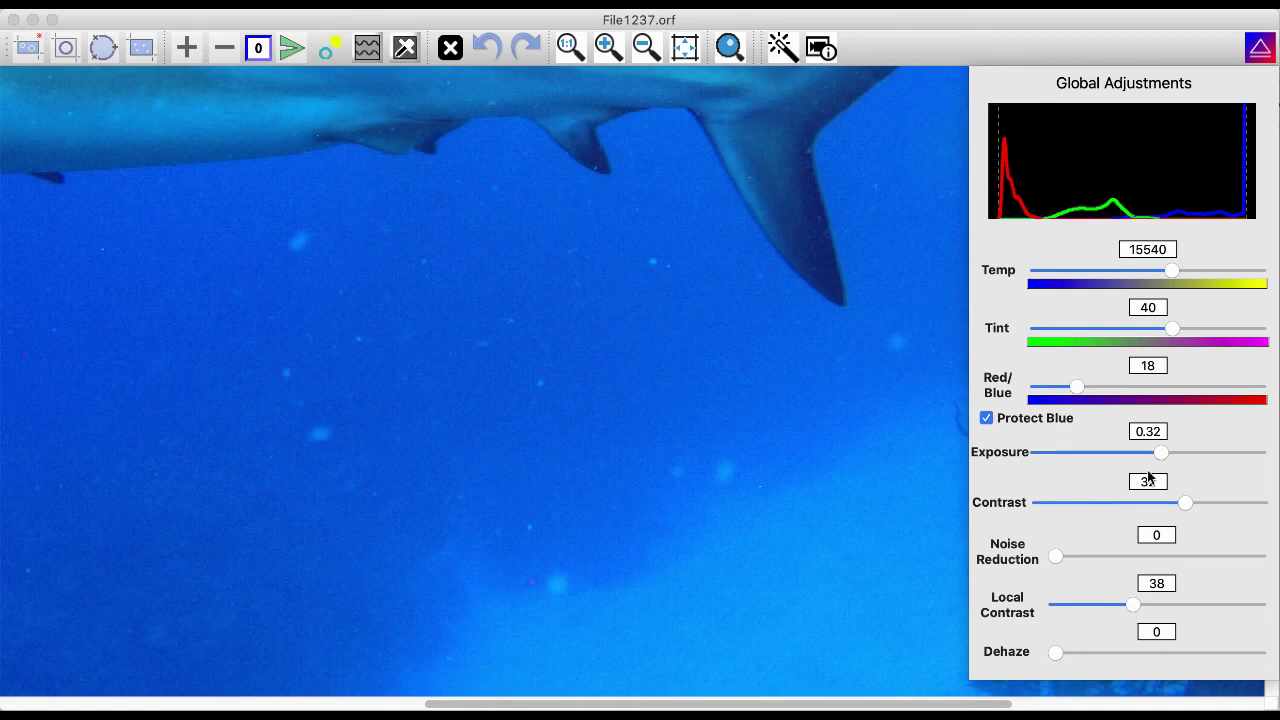
{"action": "left_click", "coordinate": [1261, 52]}
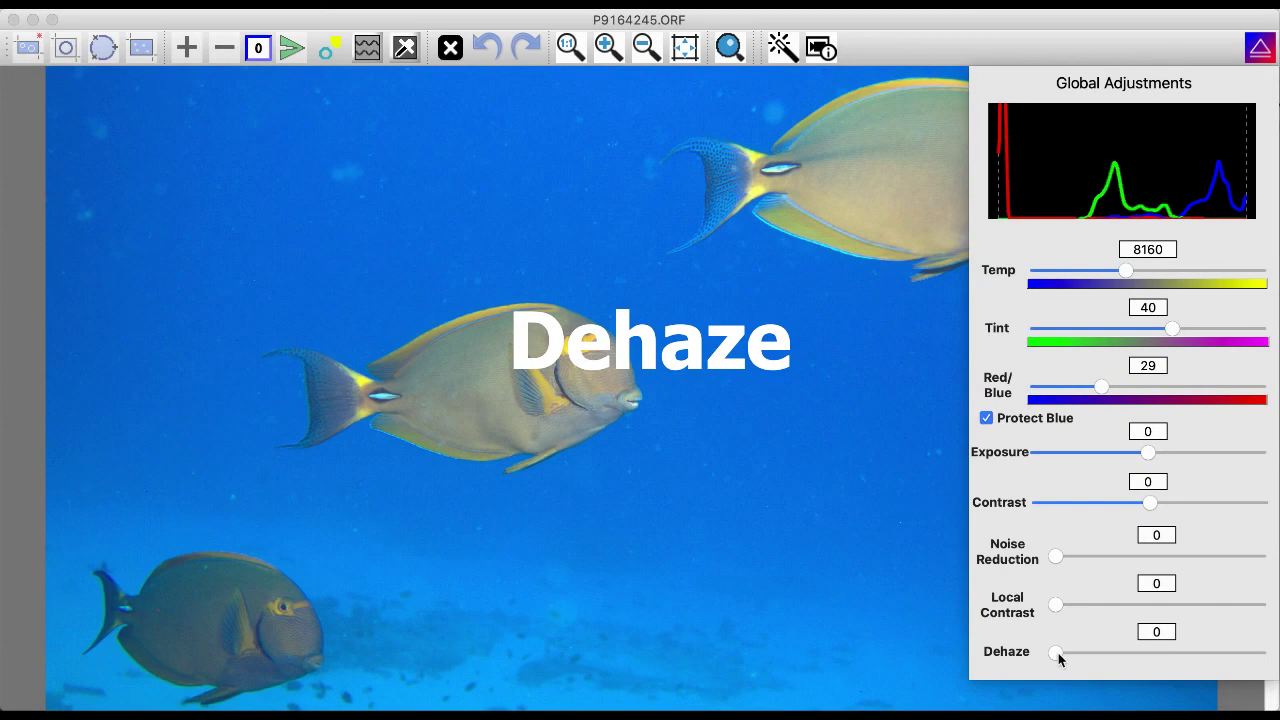
Step: Raise Dehaze to 45 on the photo of three fish in blue water and hide the global adjustments
{"action": "left_click_drag", "start_coordinate": [1058, 653], "coordinate": [1104, 655]}
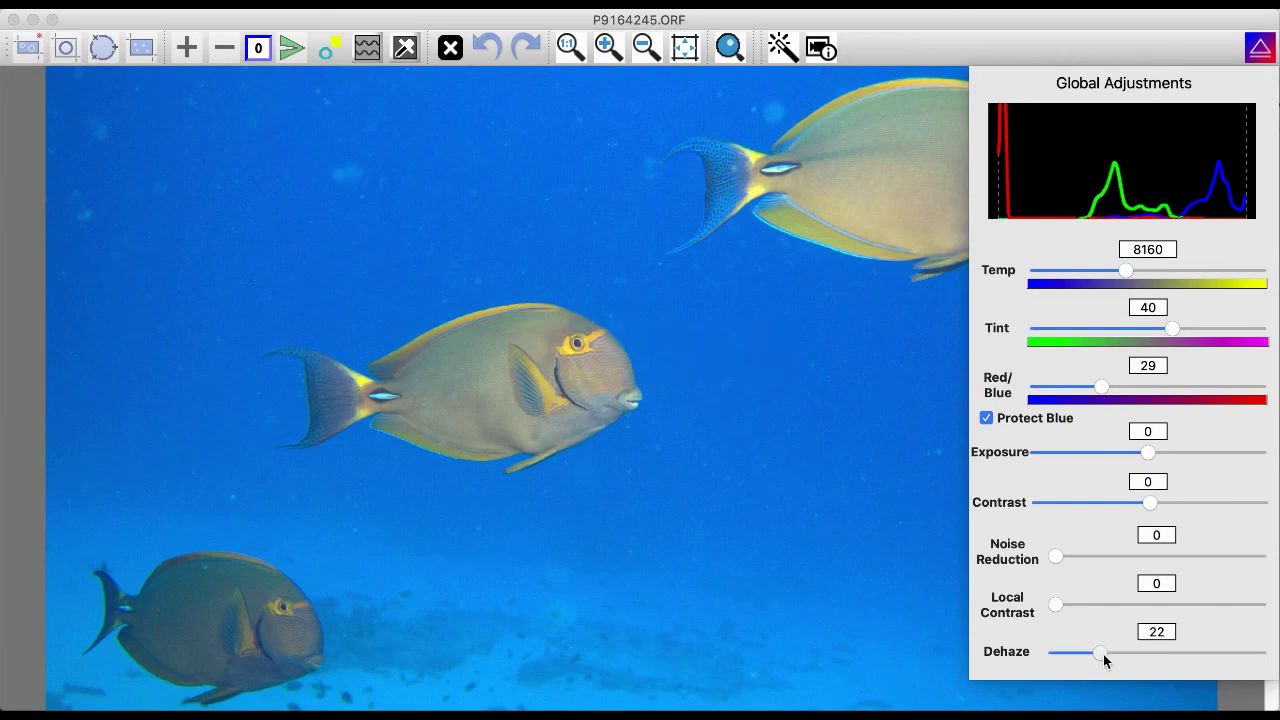
{"action": "left_click_drag", "start_coordinate": [1103, 654], "coordinate": [1134, 658]}
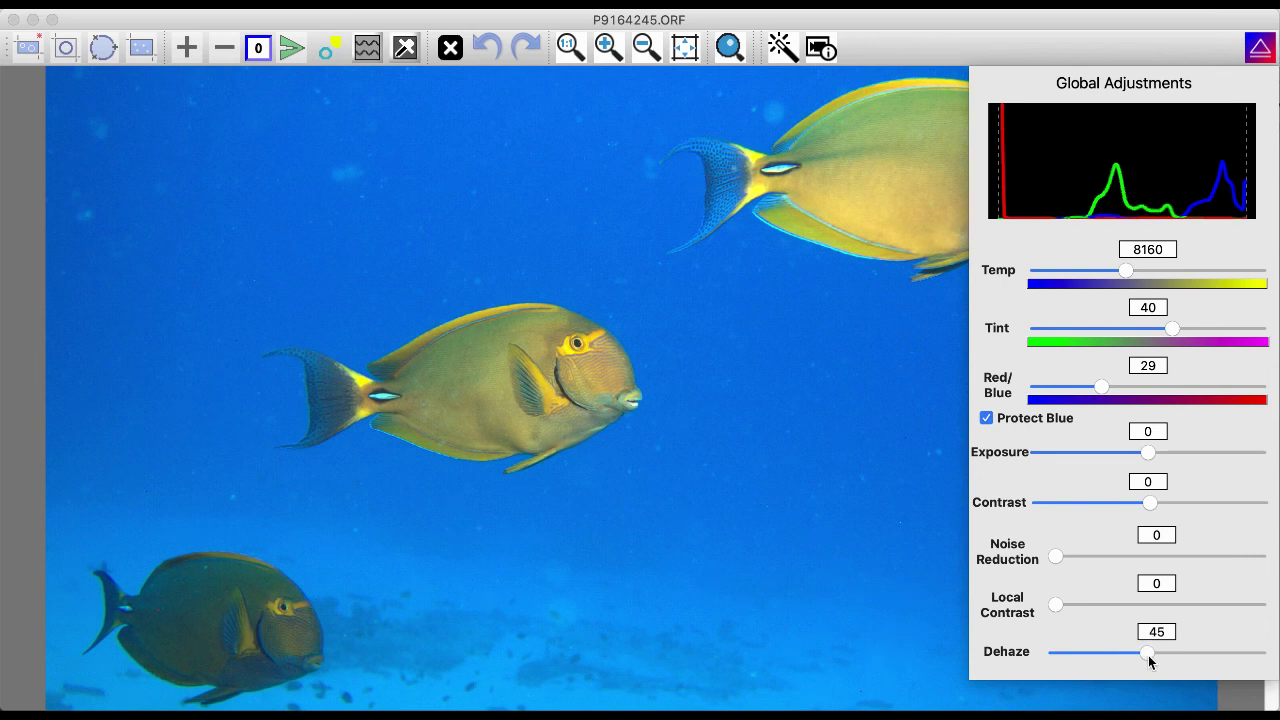
{"action": "left_click", "coordinate": [1259, 48]}
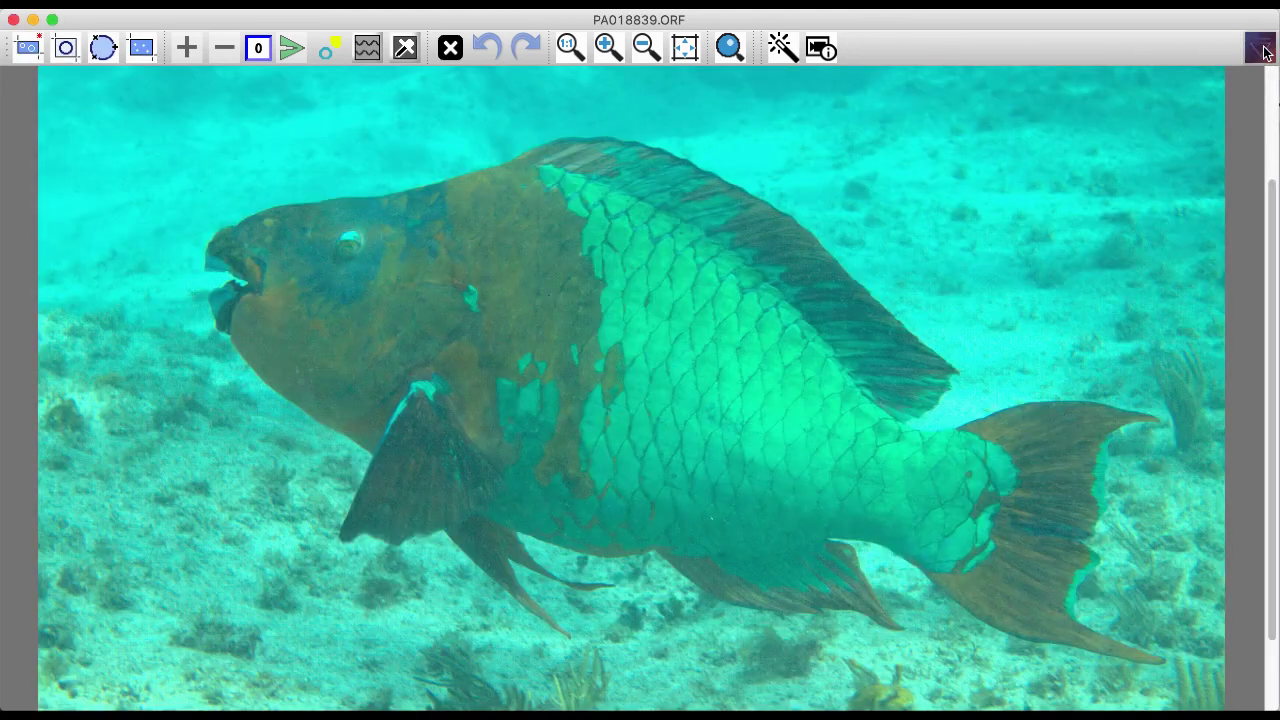
Step: Set Dehaze to 46 for the green parrotfish photo and hide the global adjustments
{"action": "left_click", "coordinate": [1259, 48]}
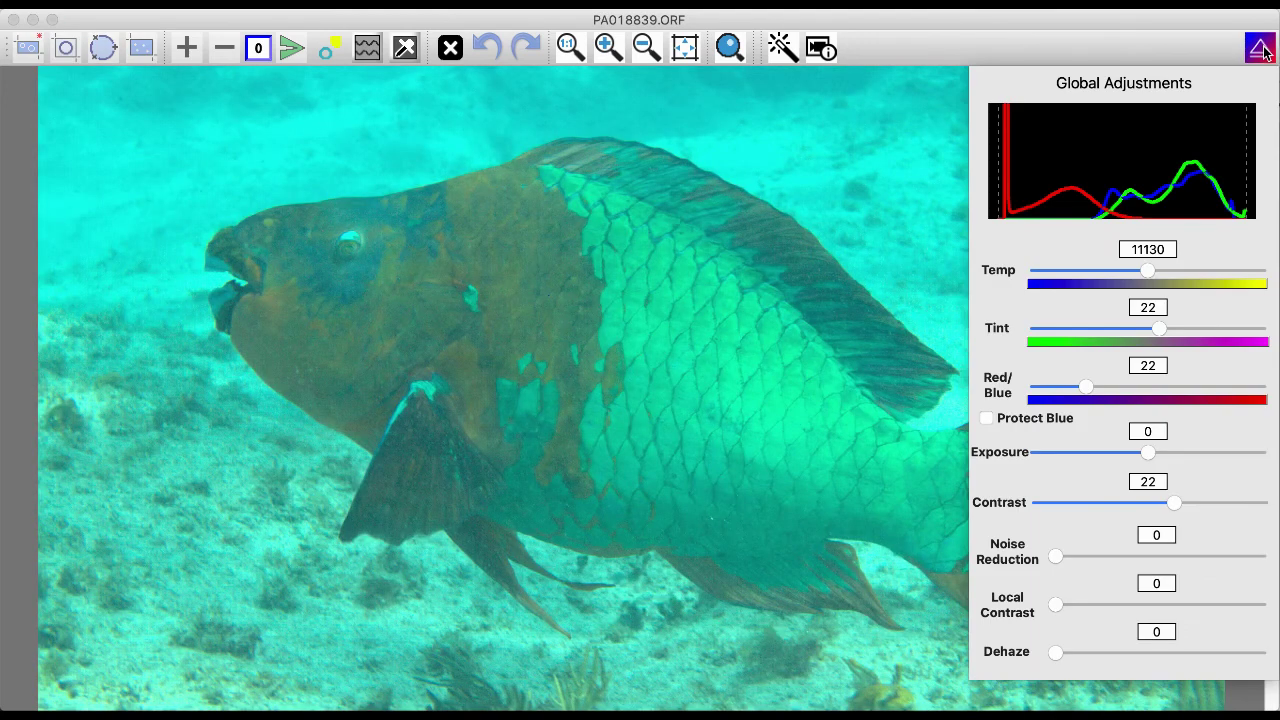
{"action": "left_click_drag", "start_coordinate": [1053, 653], "coordinate": [1107, 656]}
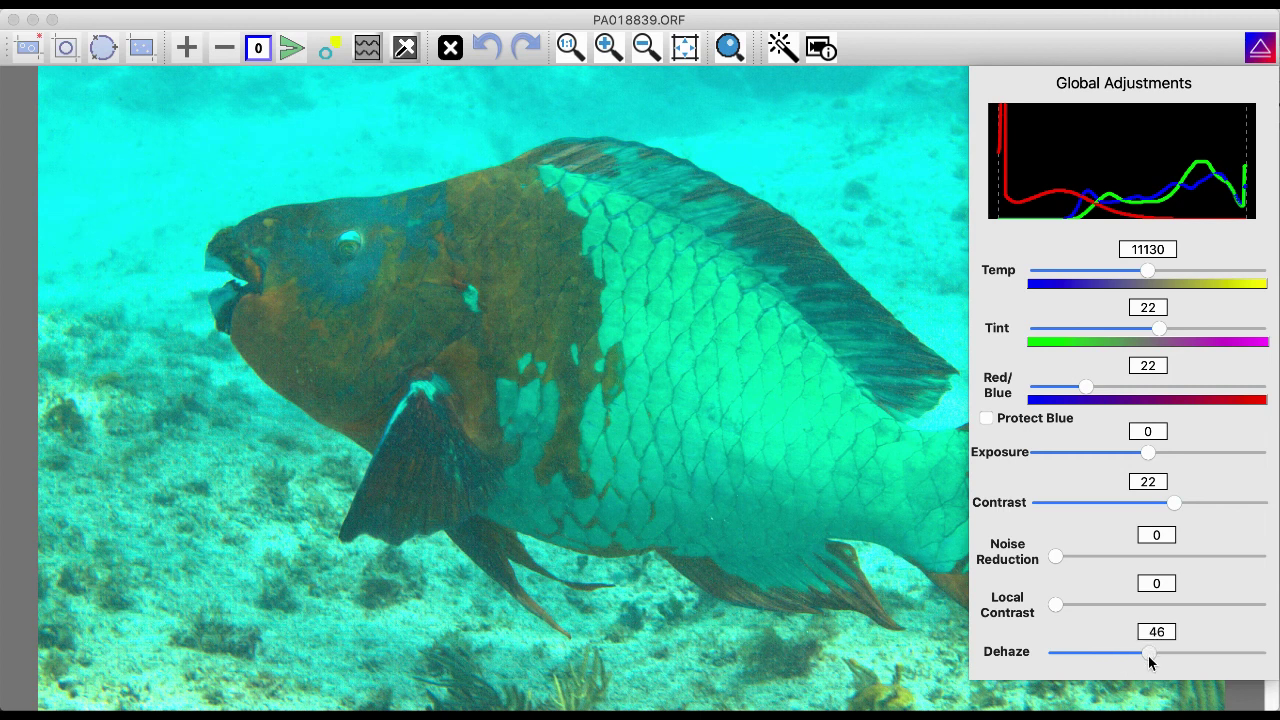
{"action": "left_click", "coordinate": [1259, 50]}
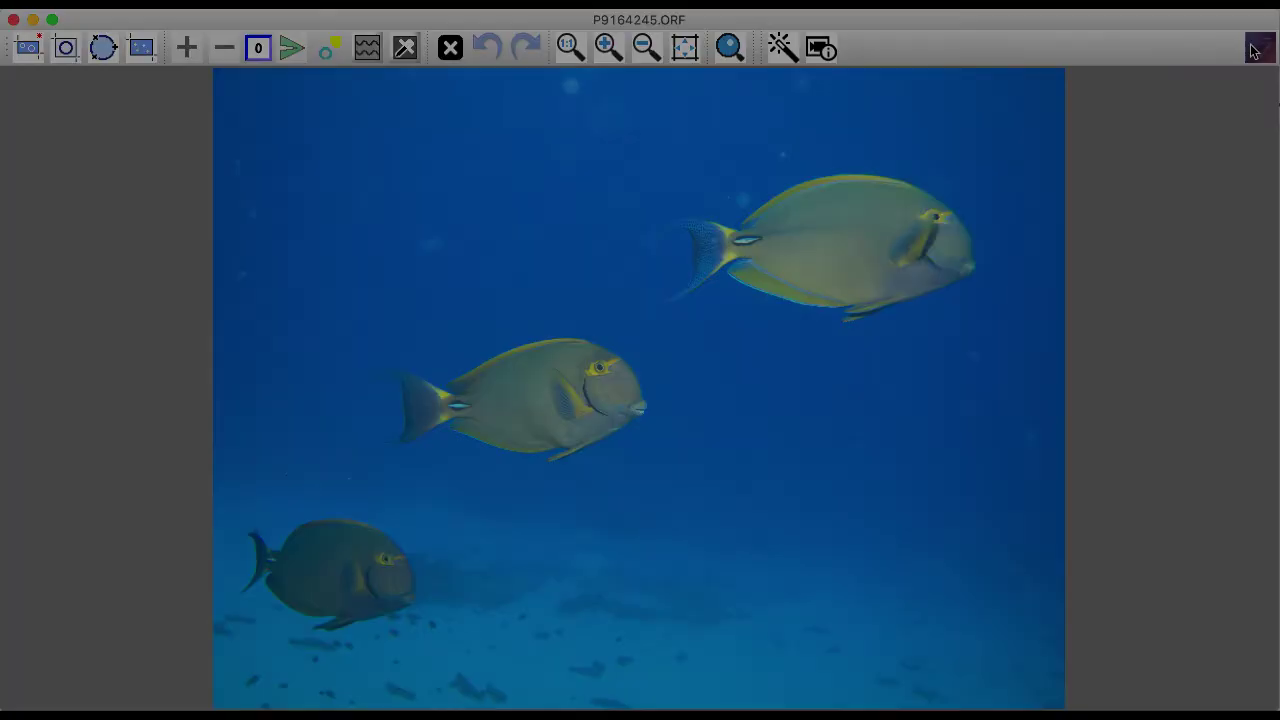
Step: Set Temp to 11210, Tint to 53 and Red/Blue to 19 for the uncorrected three-fish photo
{"action": "left_click", "coordinate": [1254, 50]}
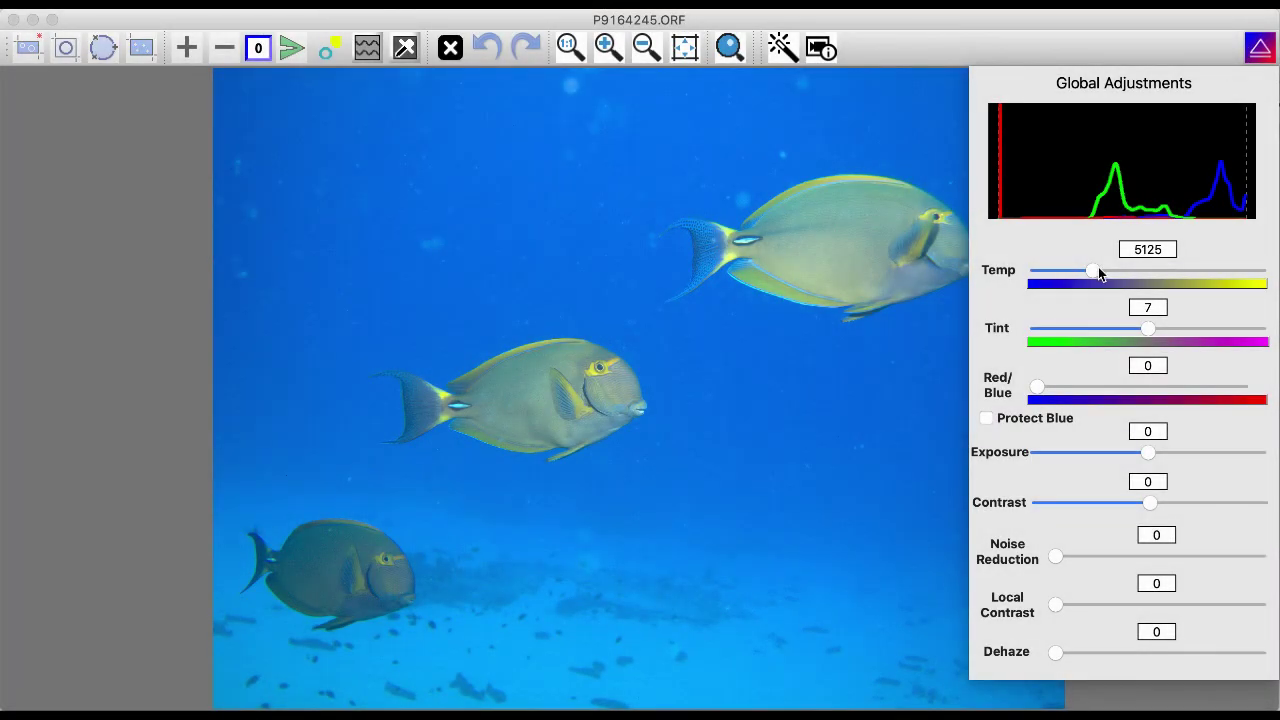
{"action": "left_click_drag", "start_coordinate": [1096, 272], "coordinate": [1148, 271]}
{"action": "left_click_drag", "start_coordinate": [1148, 333], "coordinate": [1183, 330]}
{"action": "left_click_drag", "start_coordinate": [1039, 388], "coordinate": [1079, 386]}
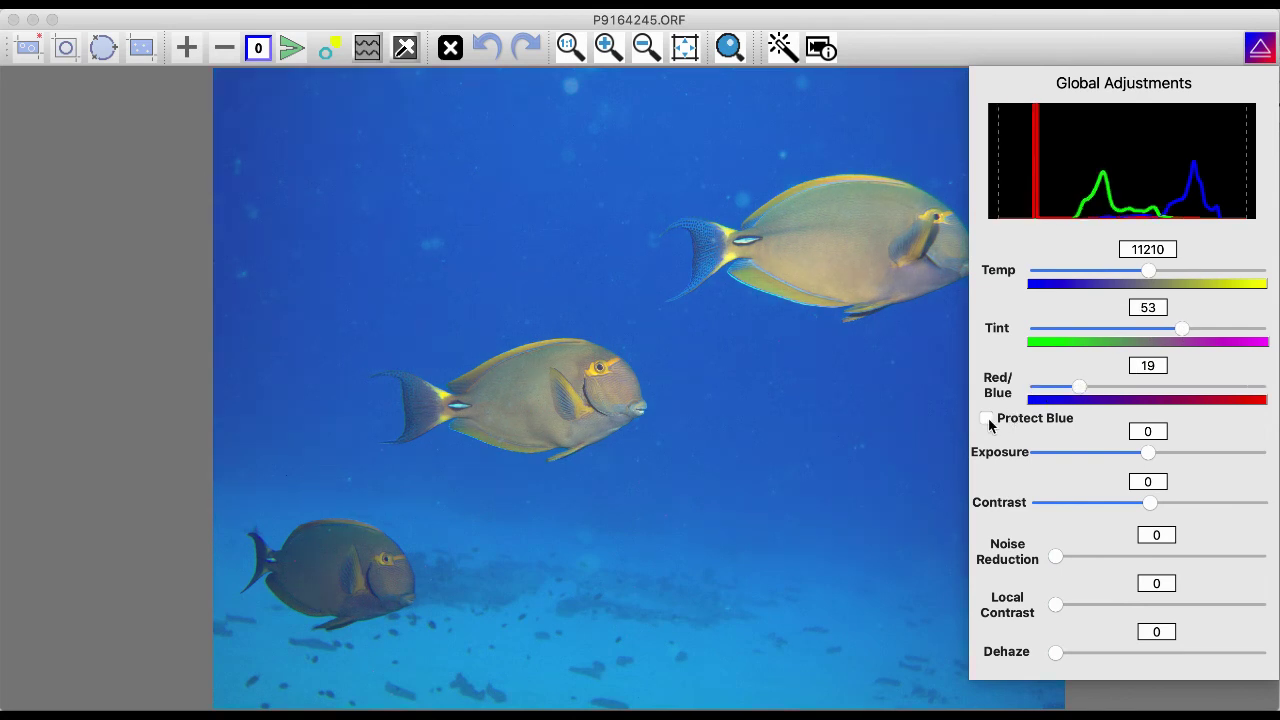
Step: Turn on Protect Blue for the three-fish photo, set Dehaze to 29, and hide the global adjustments
{"action": "left_click", "coordinate": [988, 420]}
{"action": "left_click_drag", "start_coordinate": [1055, 658], "coordinate": [1116, 658]}
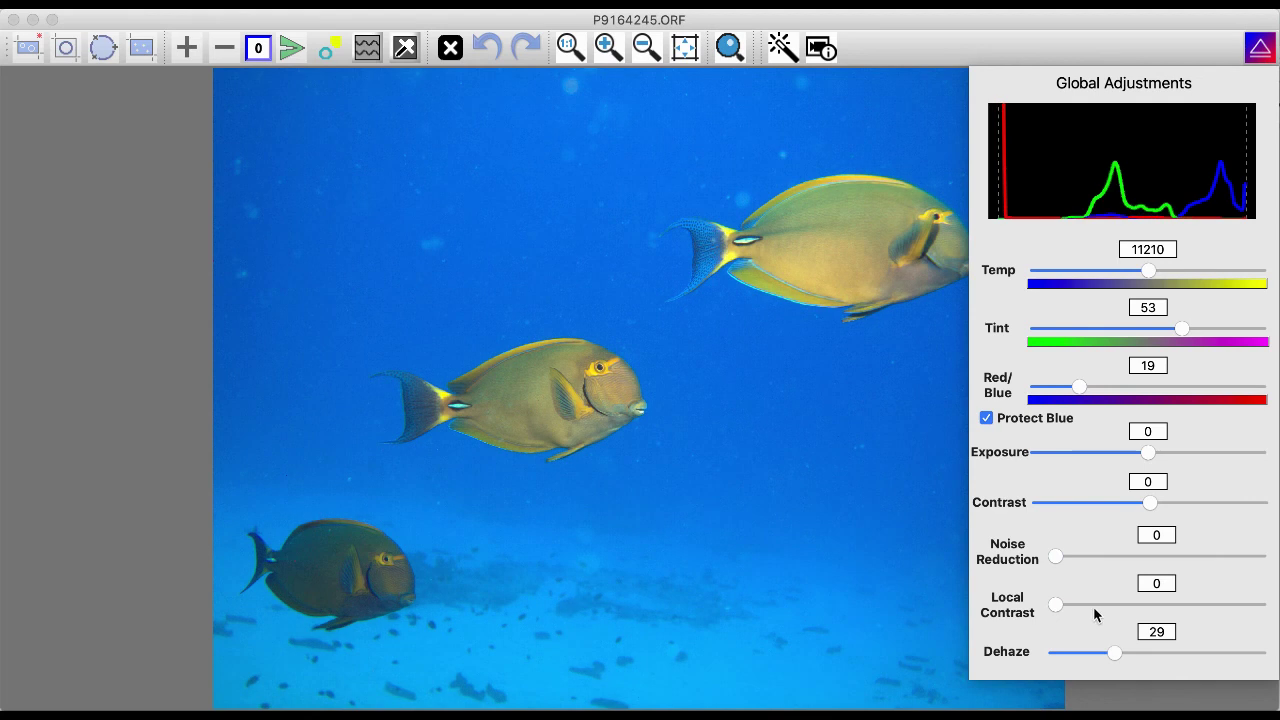
{"action": "left_click", "coordinate": [1260, 48]}
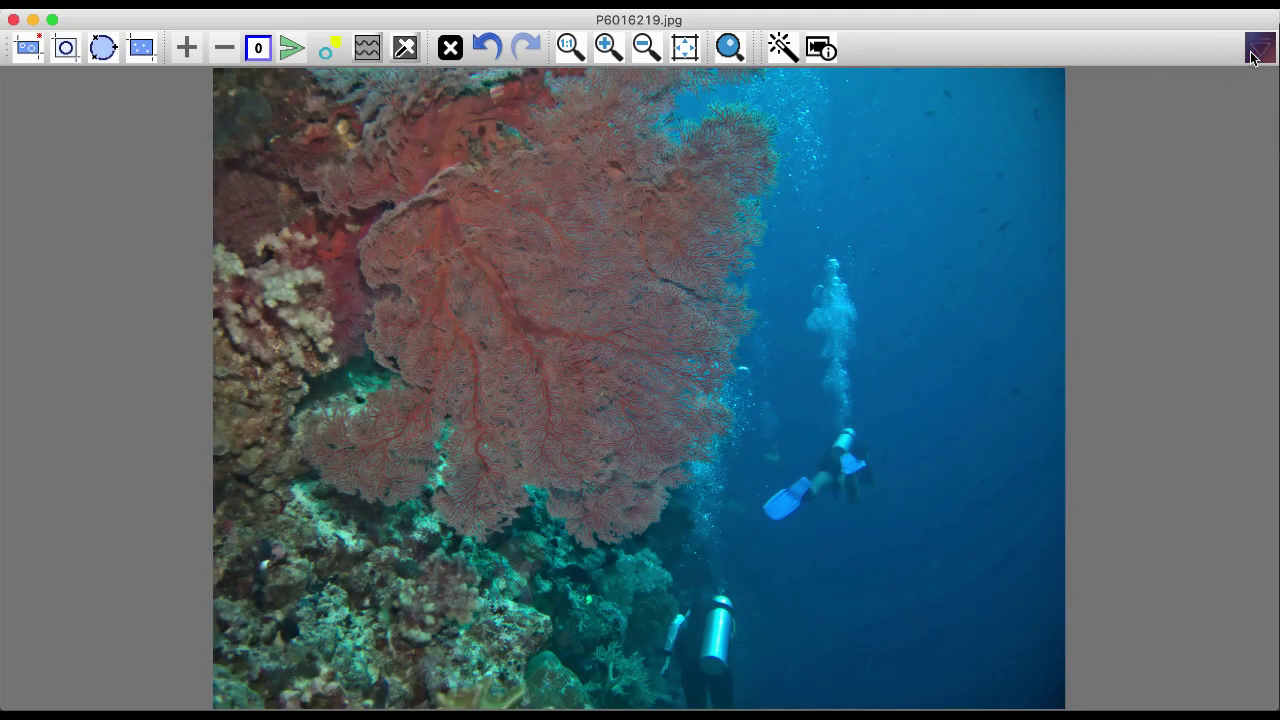
Step: Set Dehaze to 44 for the photo of divers beside the red sea fan and hide the global adjustments
{"action": "left_click", "coordinate": [1256, 50]}
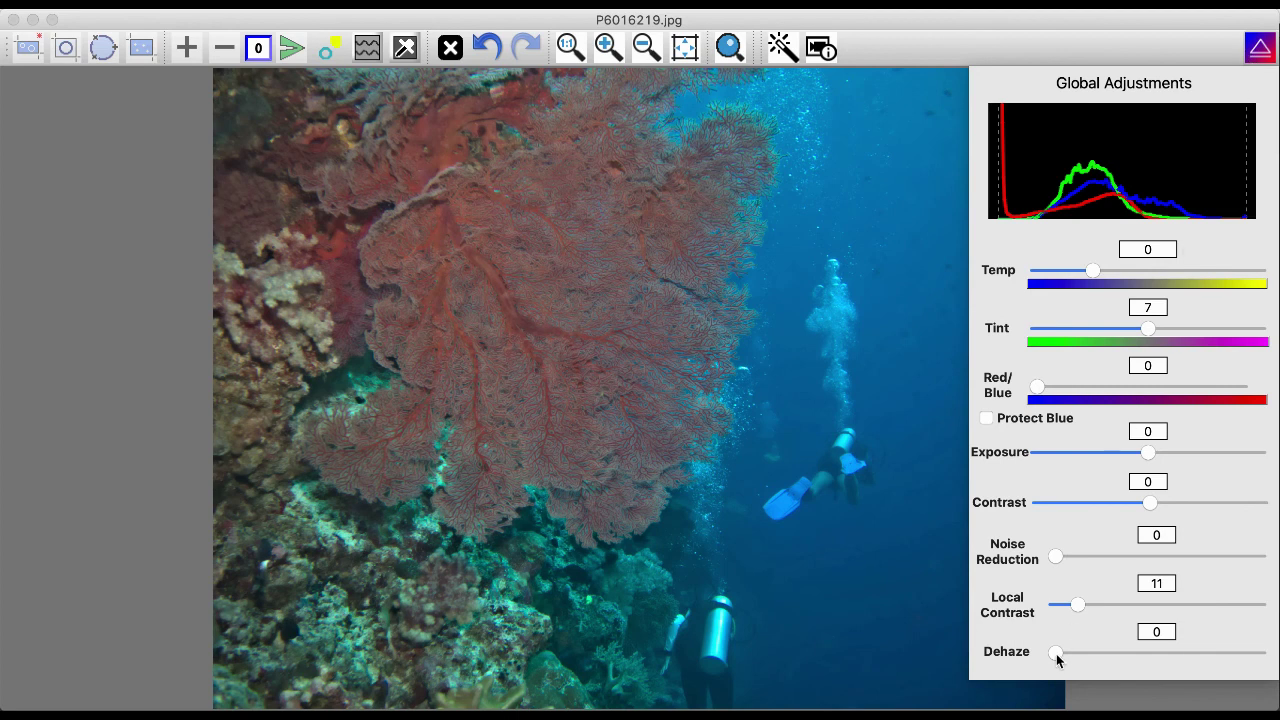
{"action": "left_click_drag", "start_coordinate": [1057, 657], "coordinate": [1148, 664]}
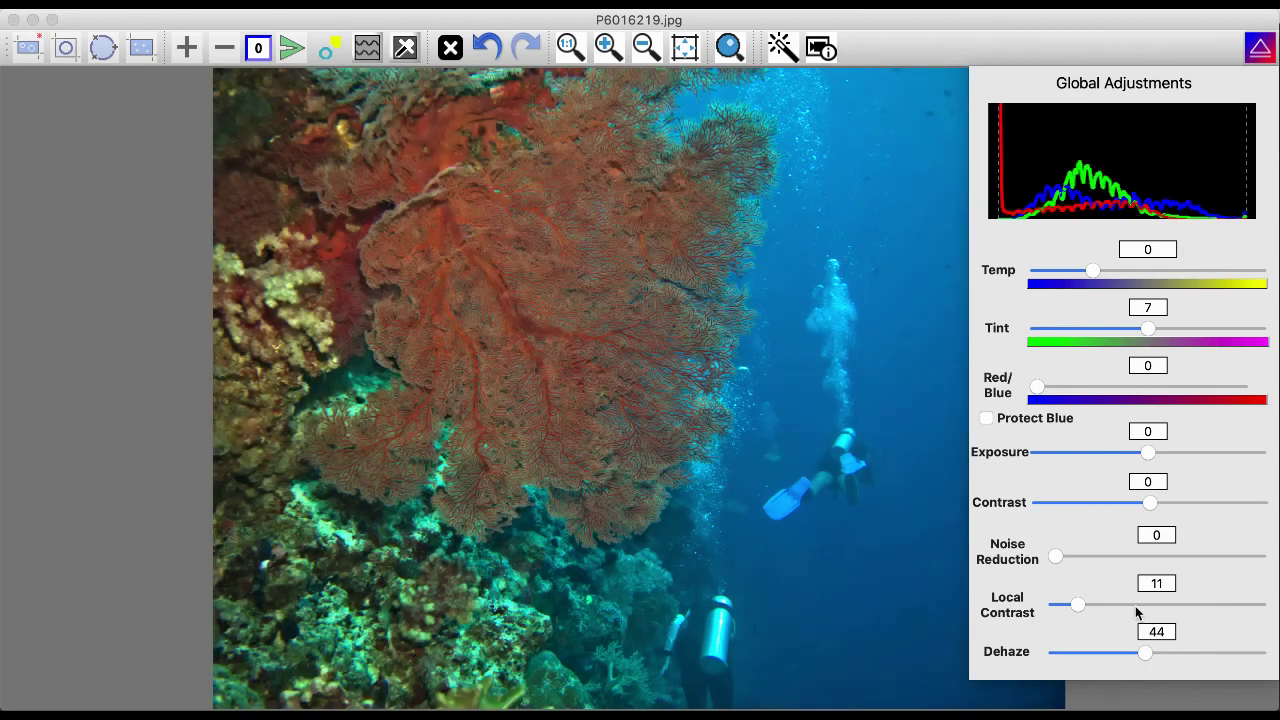
{"action": "left_click", "coordinate": [1258, 45]}
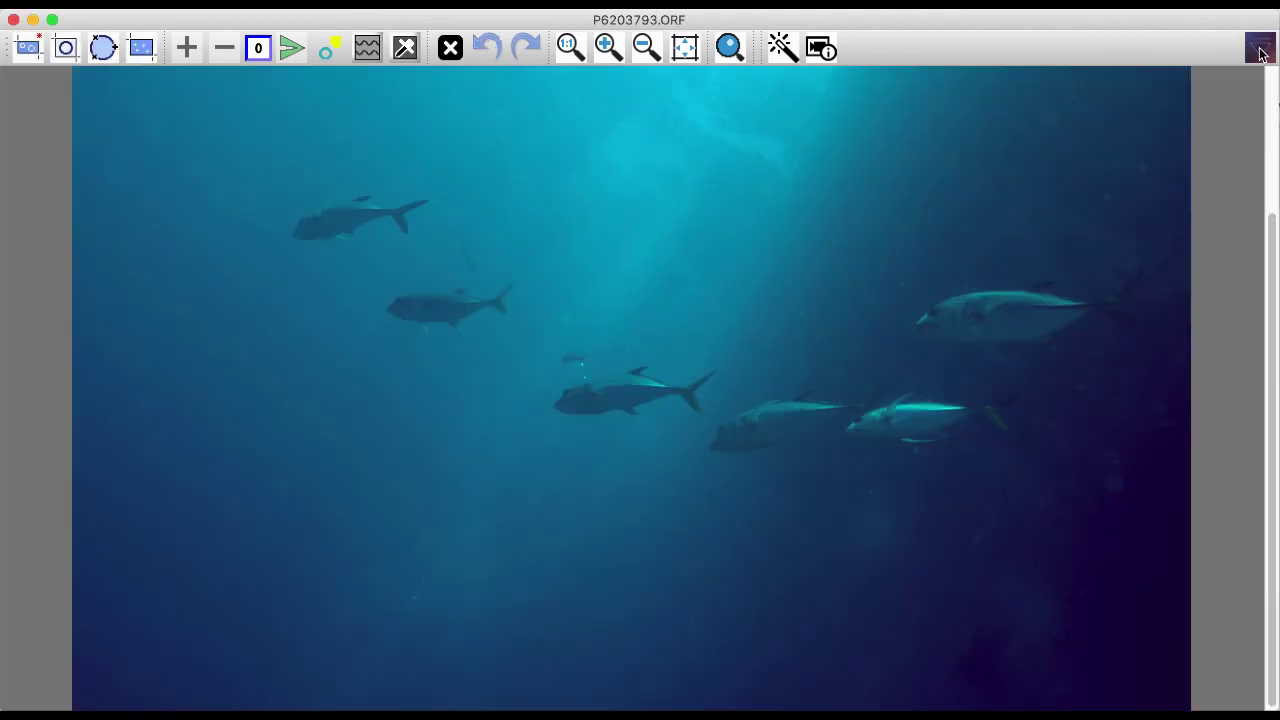
Step: Raise Local Contrast to 68 for the photo of fish in dark blue water and hide the global adjustments
{"action": "left_click", "coordinate": [1258, 45]}
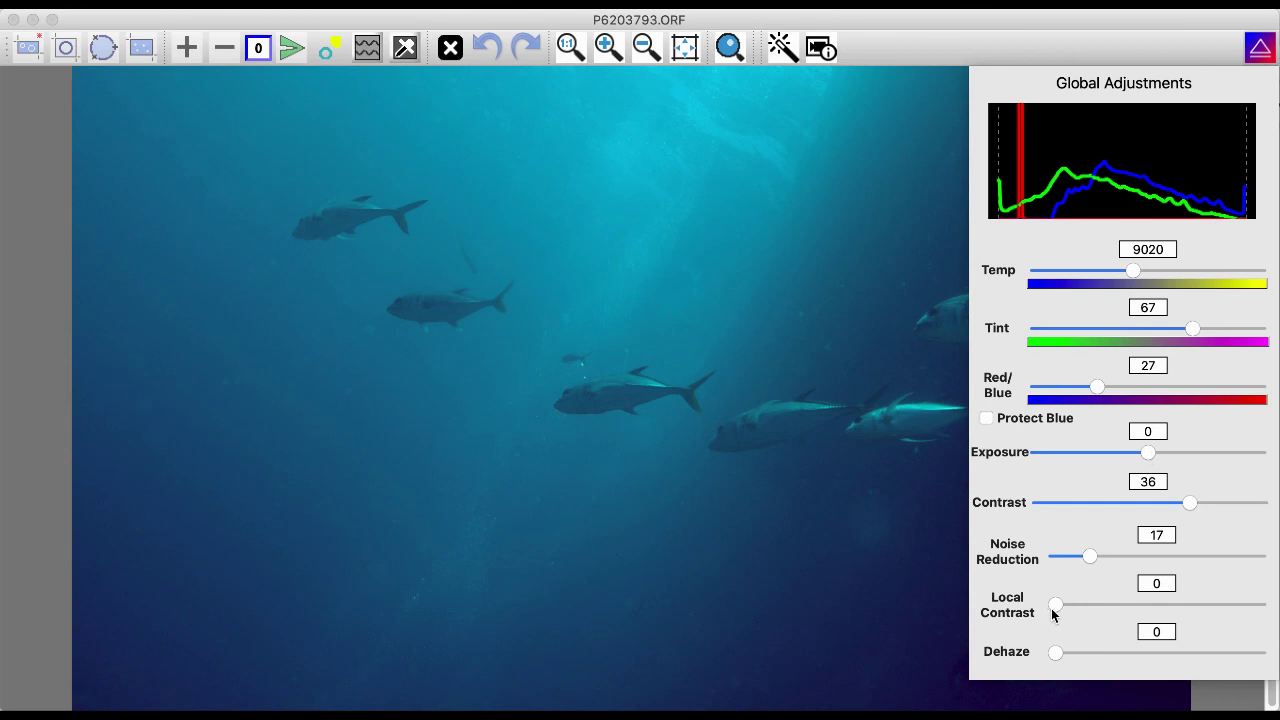
{"action": "left_click_drag", "start_coordinate": [1057, 605], "coordinate": [1156, 622]}
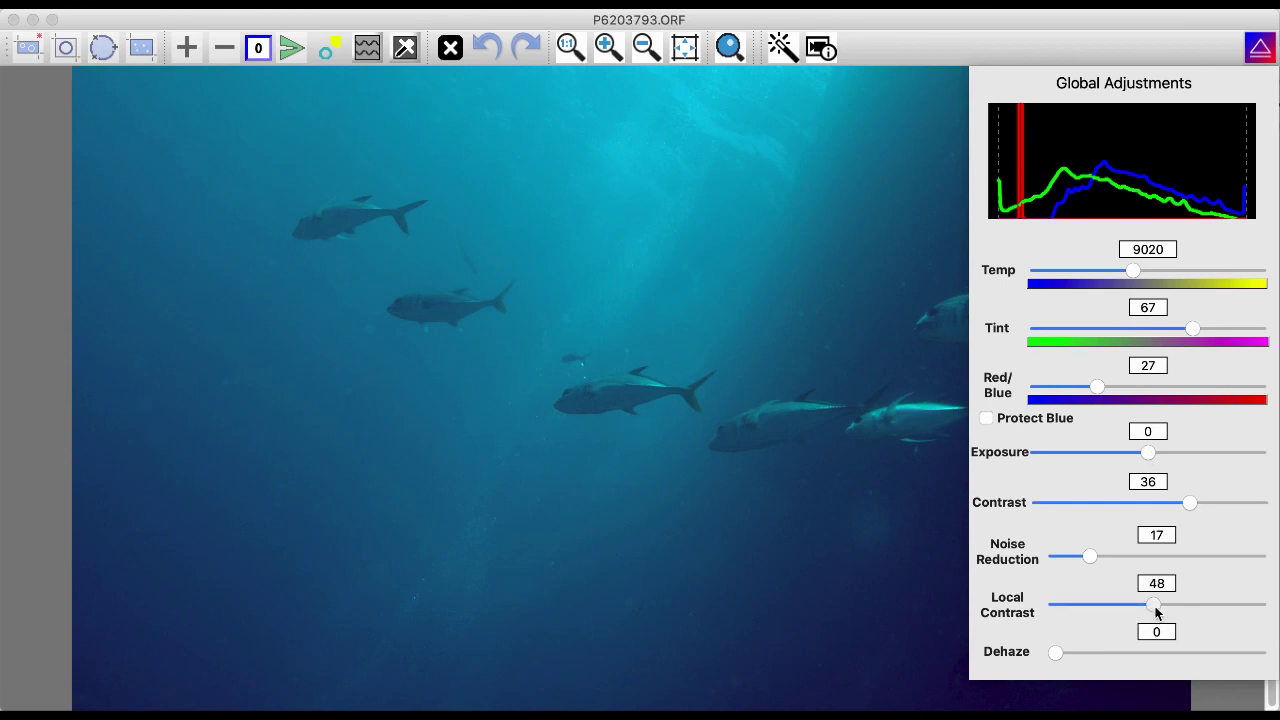
{"action": "left_click_drag", "start_coordinate": [1156, 612], "coordinate": [1194, 612]}
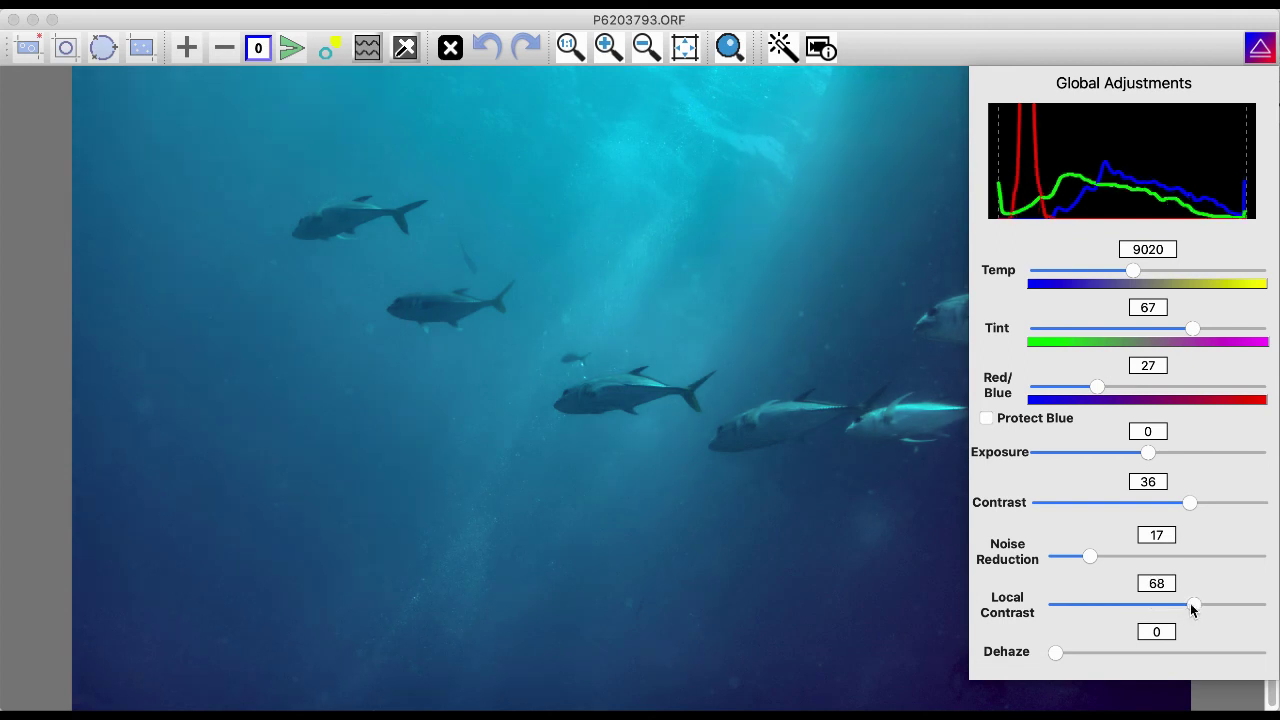
{"action": "left_click", "coordinate": [1260, 50]}
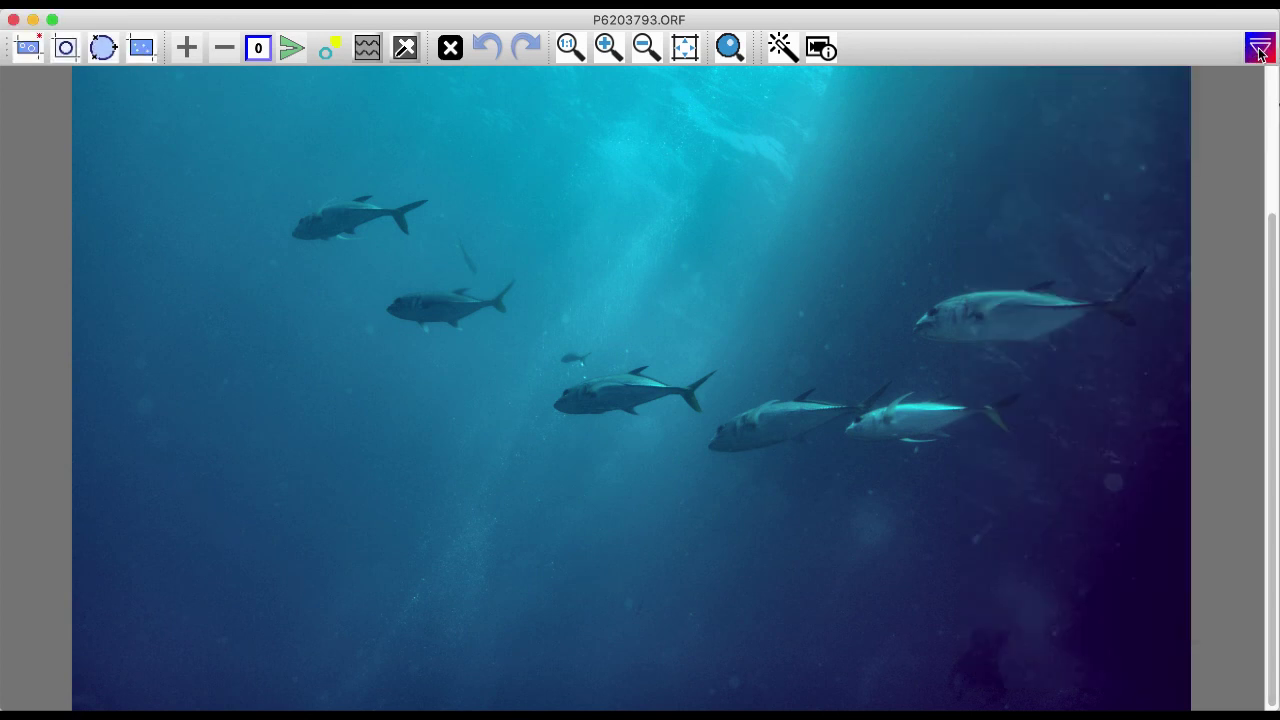